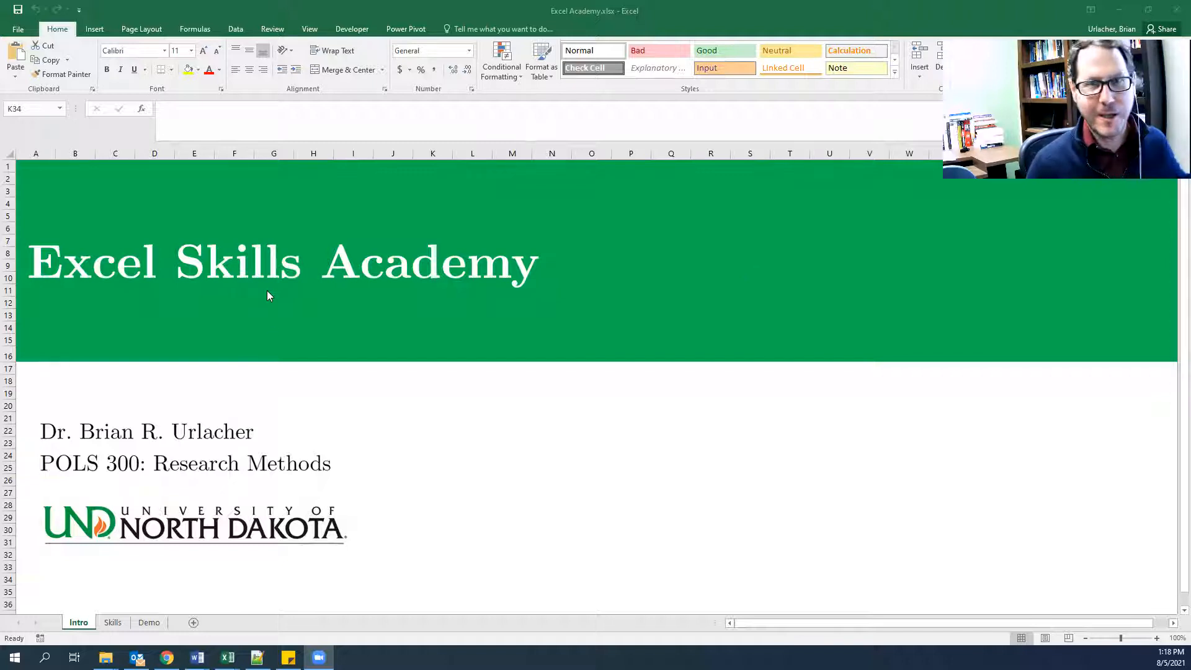
# - Review the Excel 100 Survey Tools skills on the Skills sheet, down to the Mail Merge entry
pyautogui.click(113, 625)
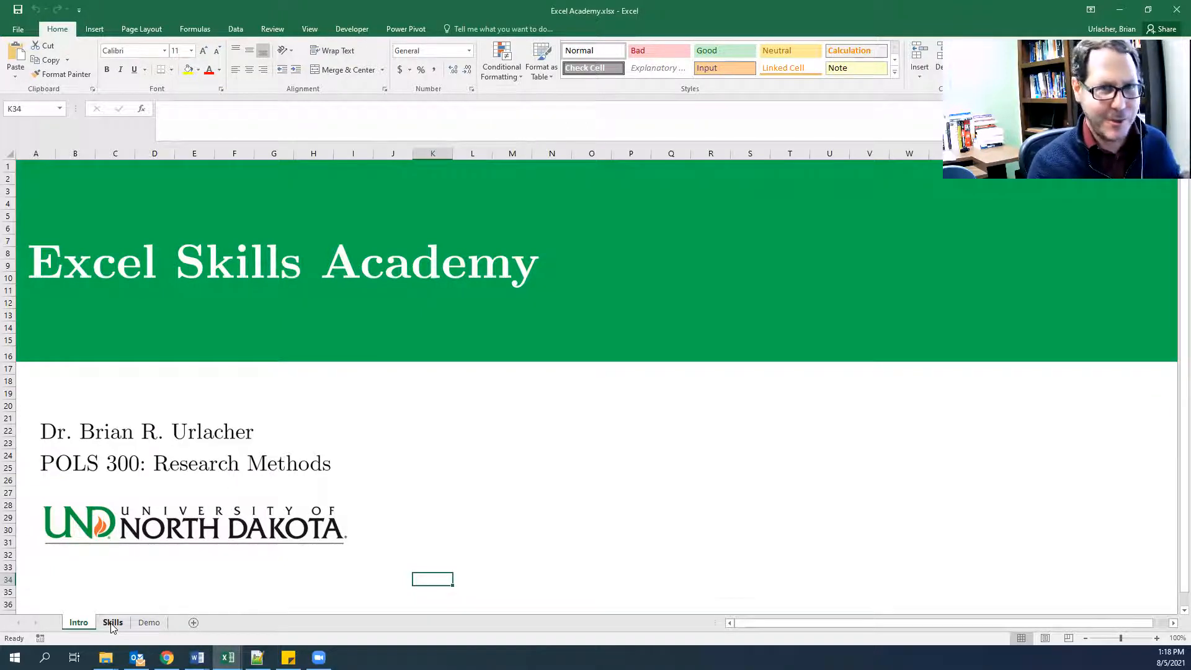
pyautogui.click(112, 624)
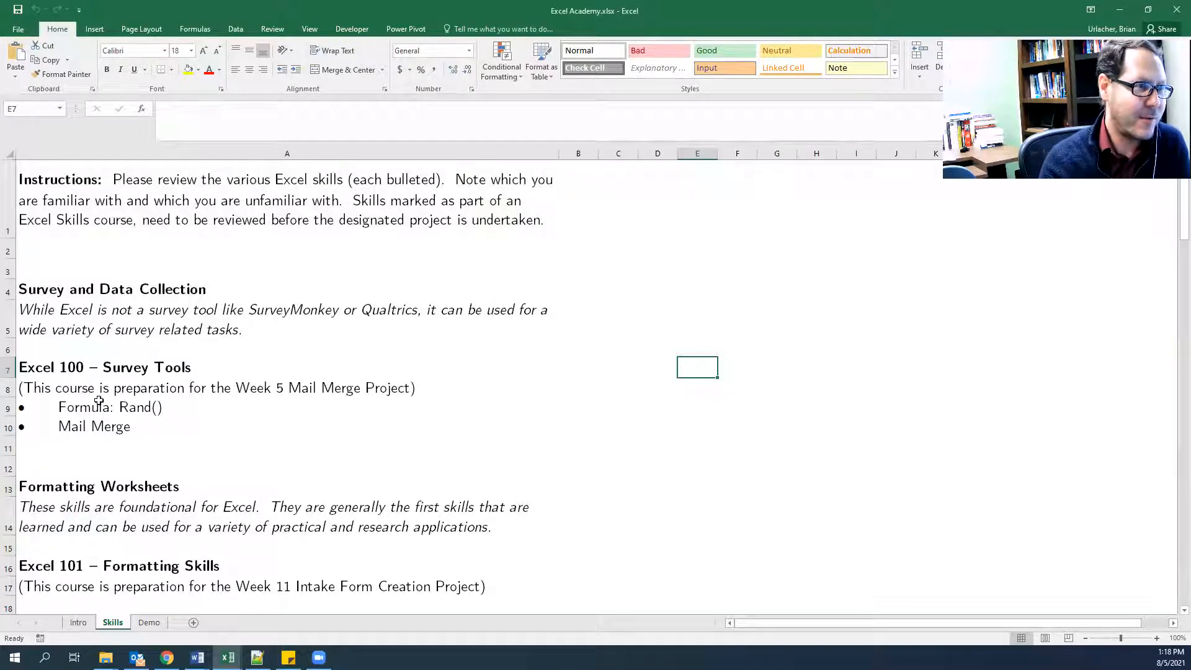
pyautogui.click(80, 426)
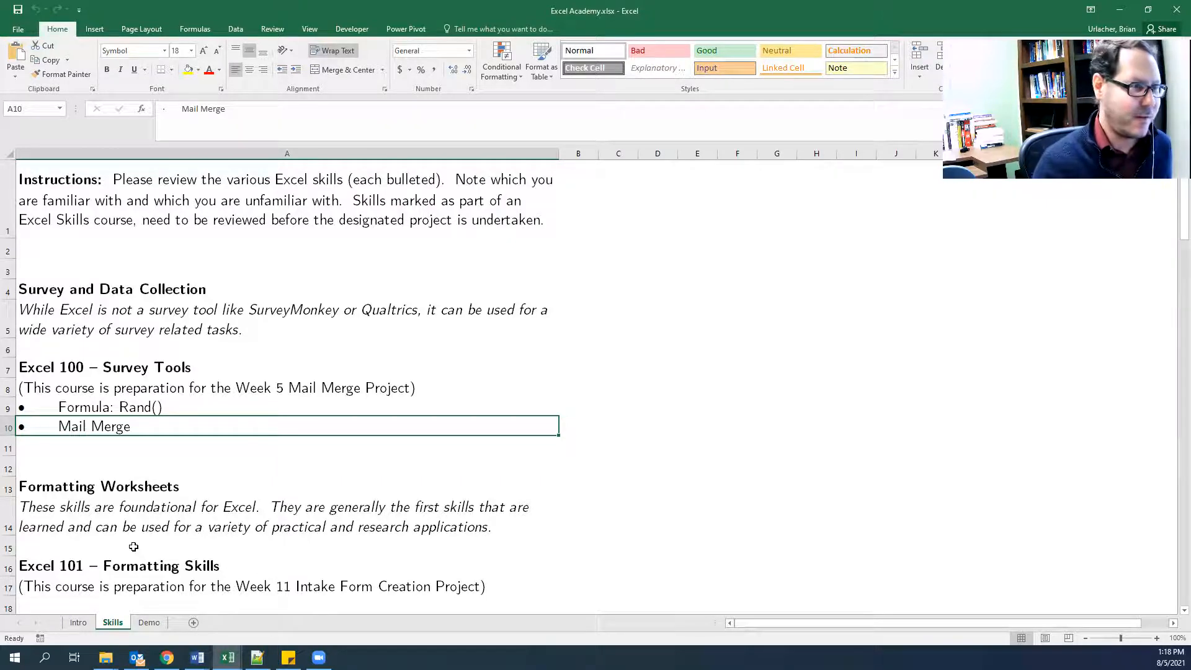
# - Examine the Demo sheet's recipient data: first name, last name, title, city, state, zipcode, researcher and unique code columns
pyautogui.click(149, 622)
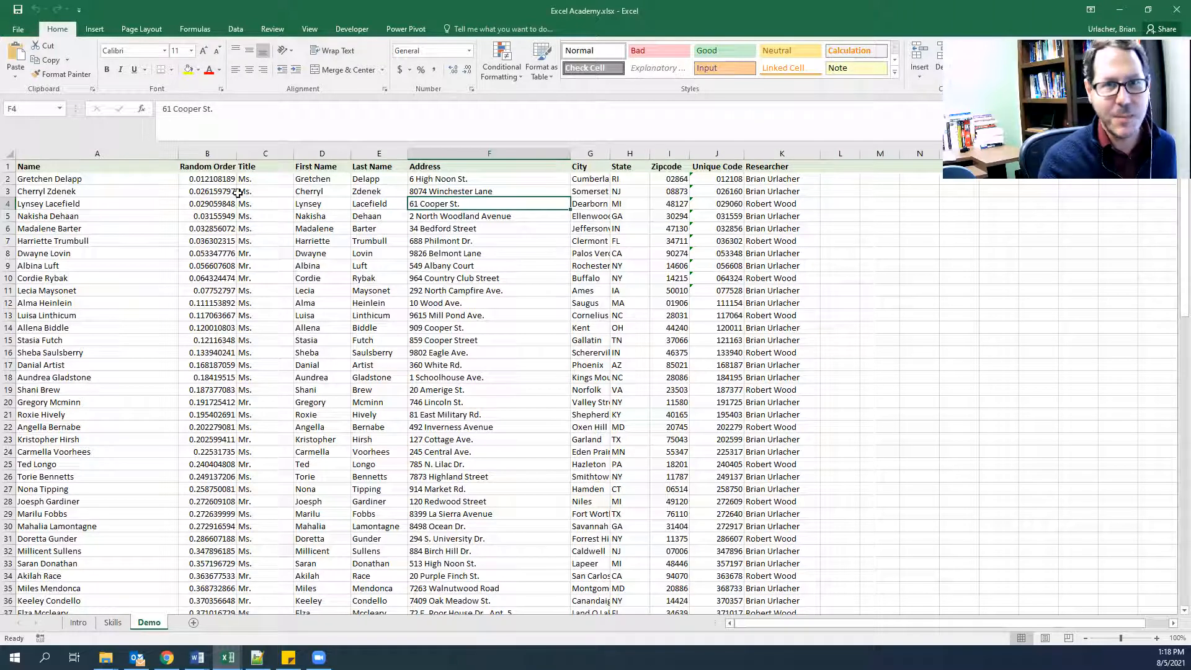
pyautogui.click(314, 179)
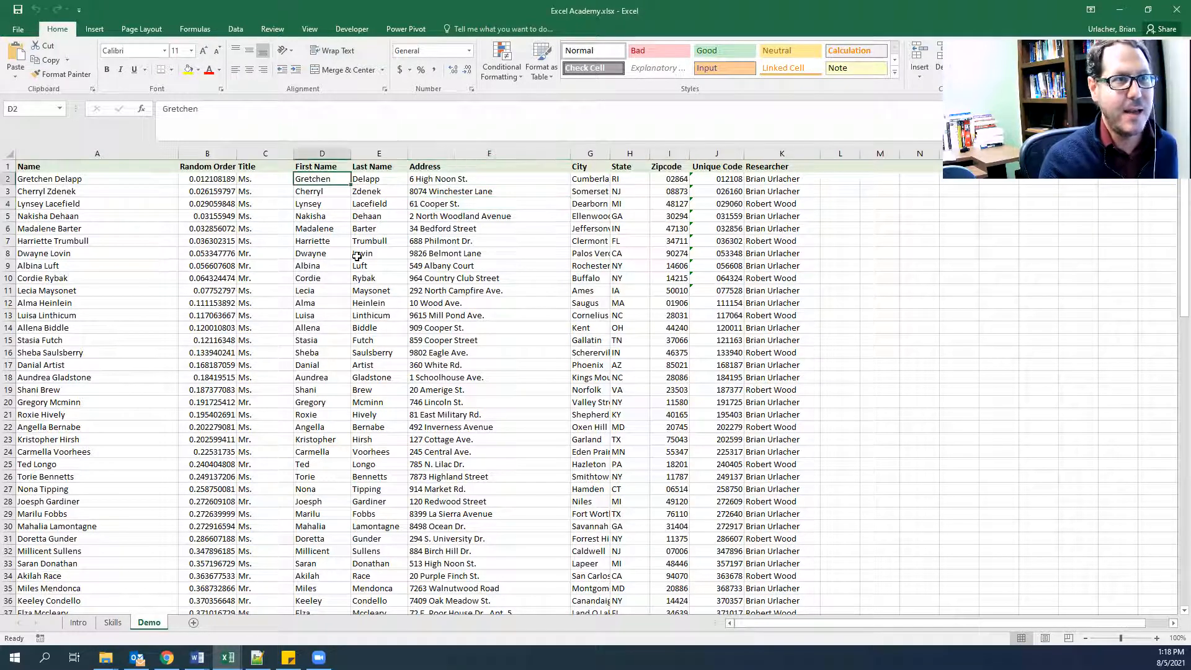
pyautogui.click(370, 178)
pyautogui.click(263, 180)
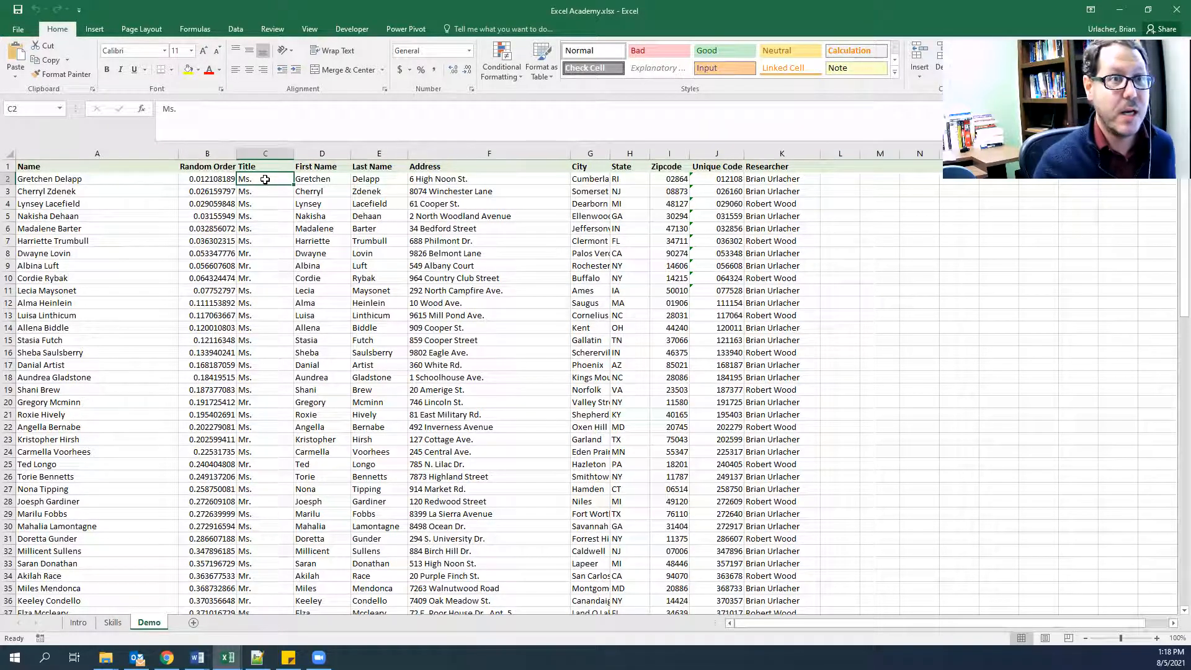
pyautogui.click(587, 180)
pyautogui.click(614, 182)
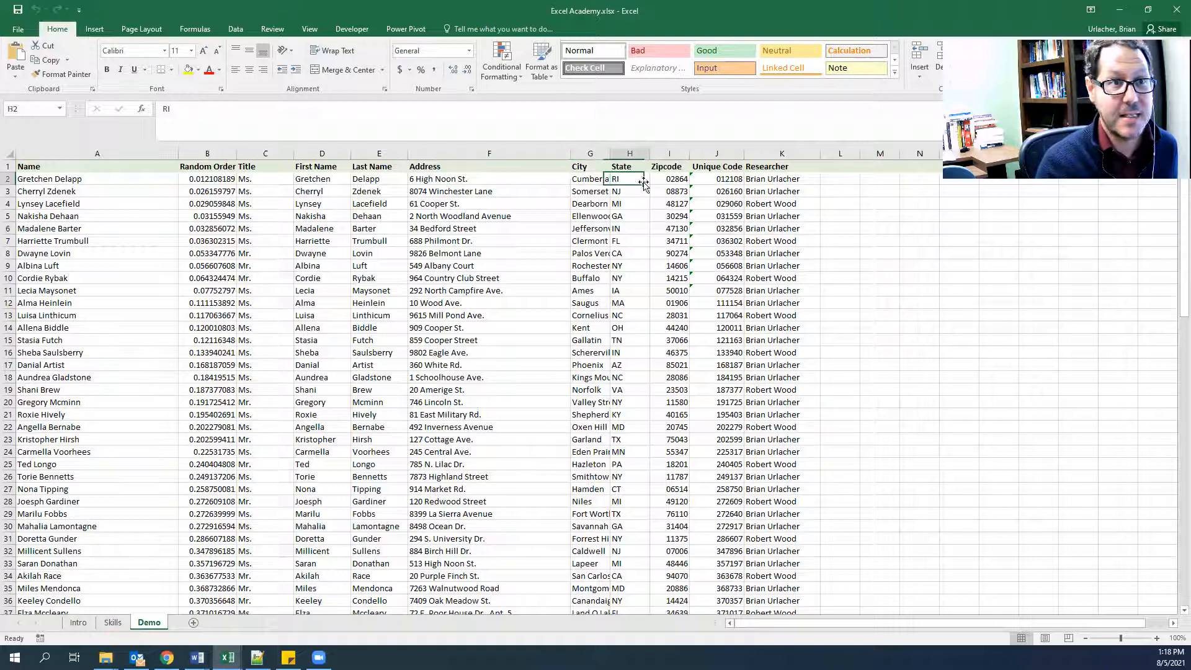
pyautogui.click(668, 179)
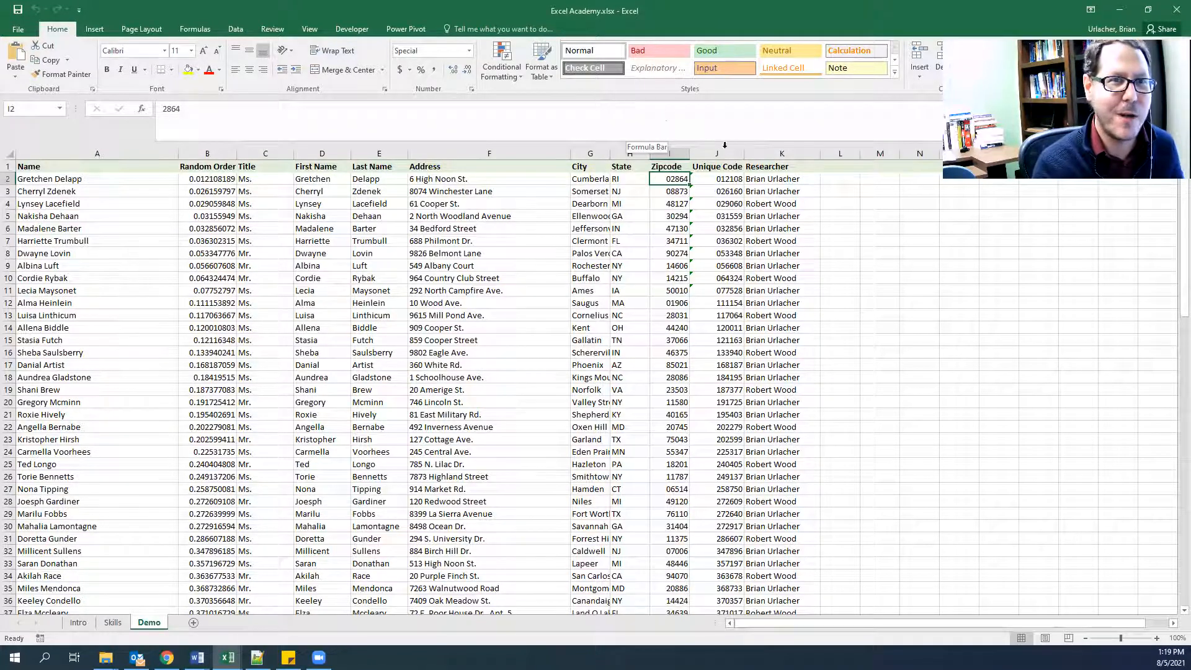
pyautogui.click(779, 204)
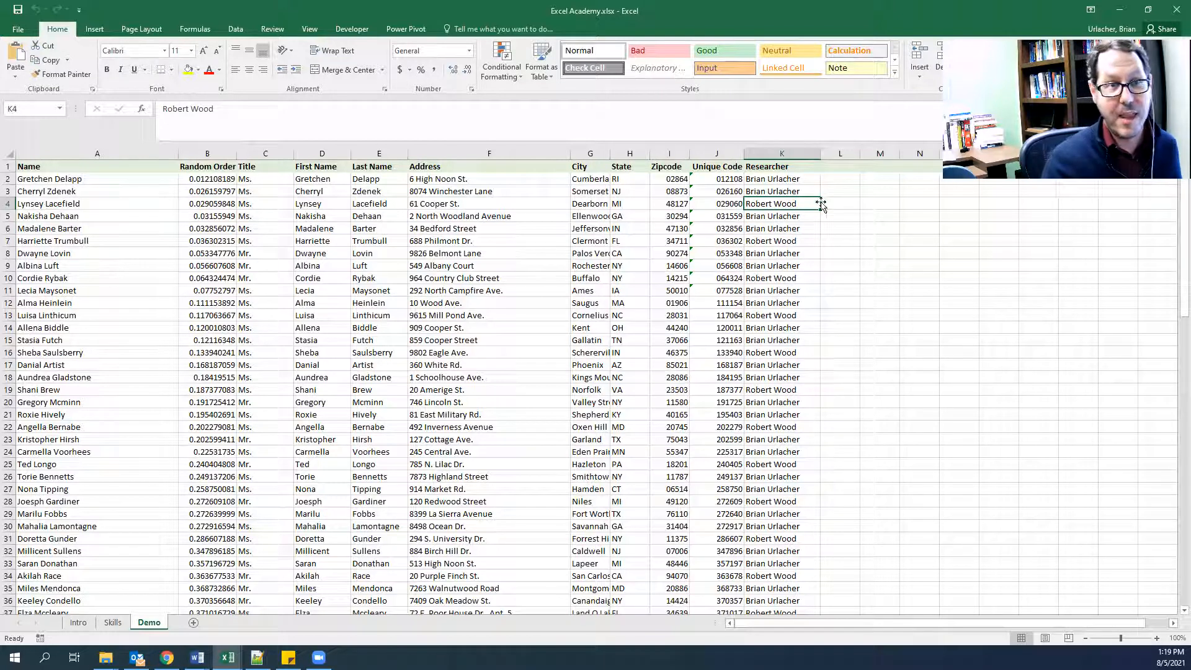
pyautogui.click(733, 179)
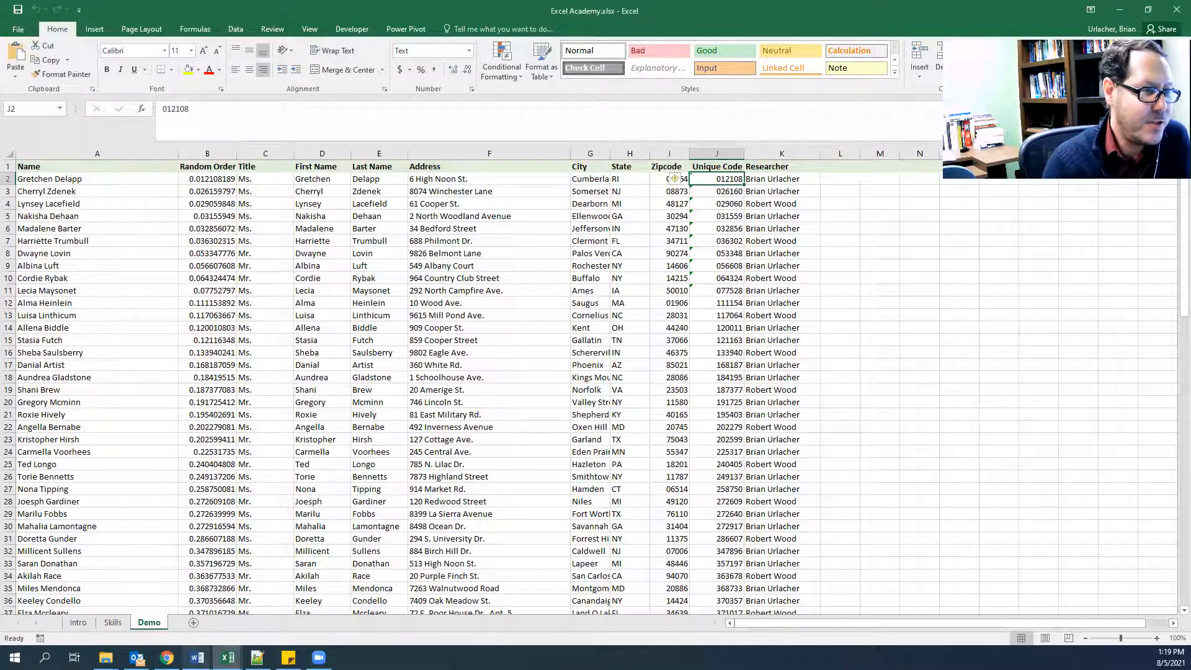
# - Switch to the Avery Lables.doc label document in Word and bring up its mail merge commands
pyautogui.click(197, 658)
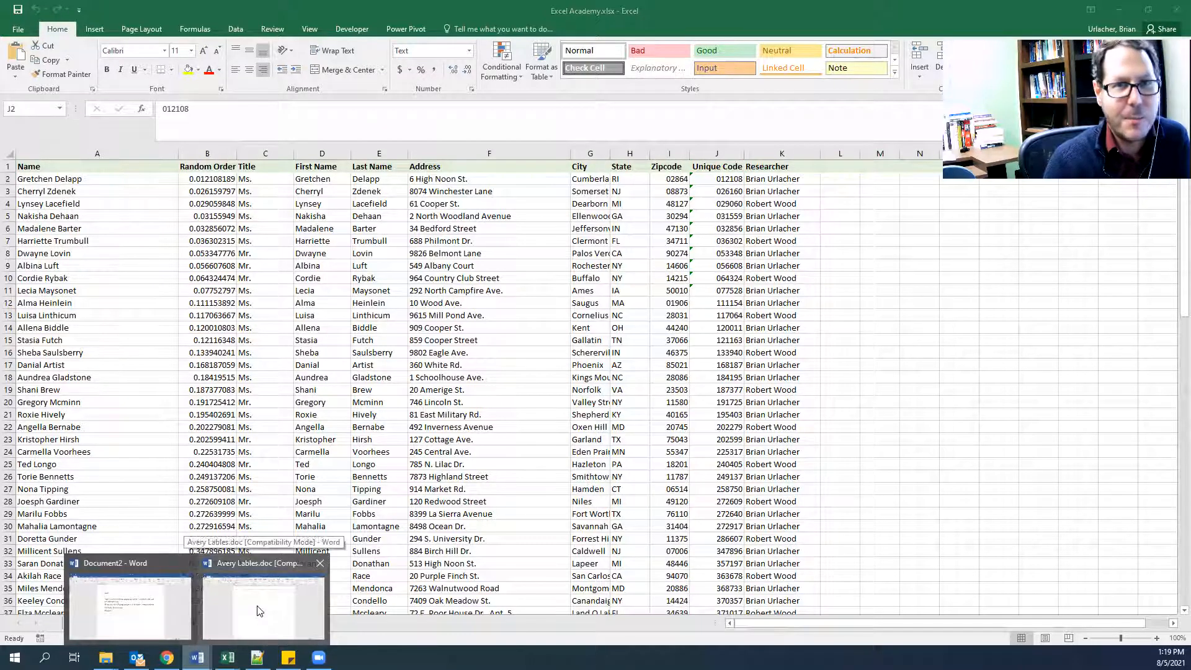
pyautogui.click(259, 611)
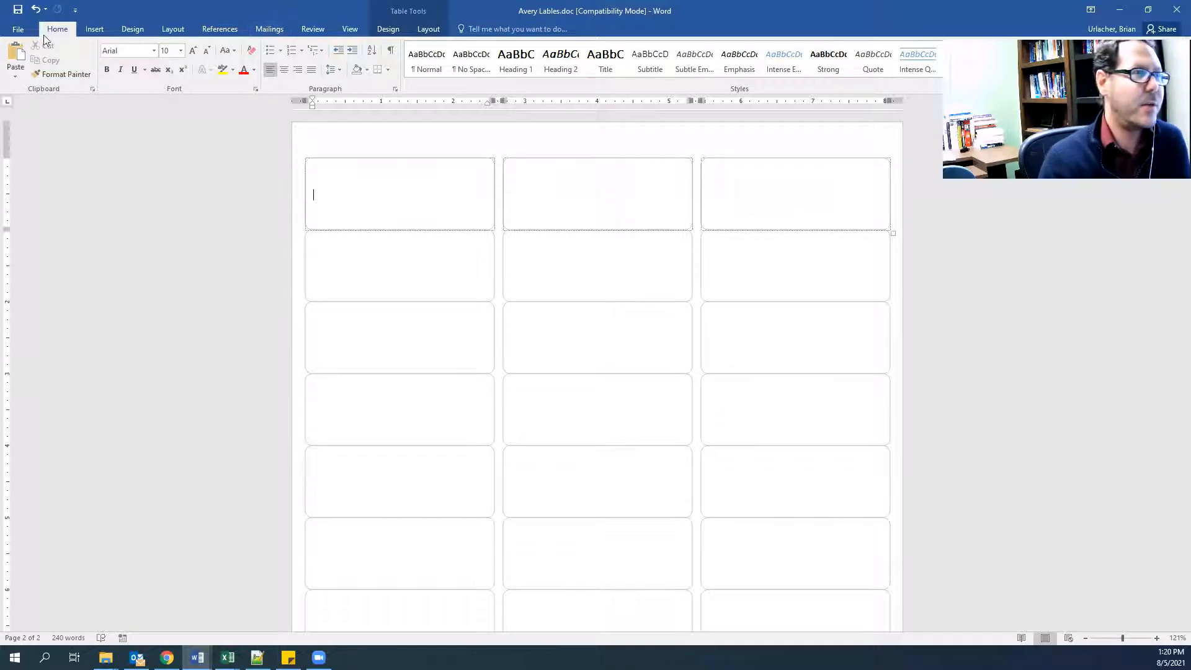
pyautogui.click(270, 29)
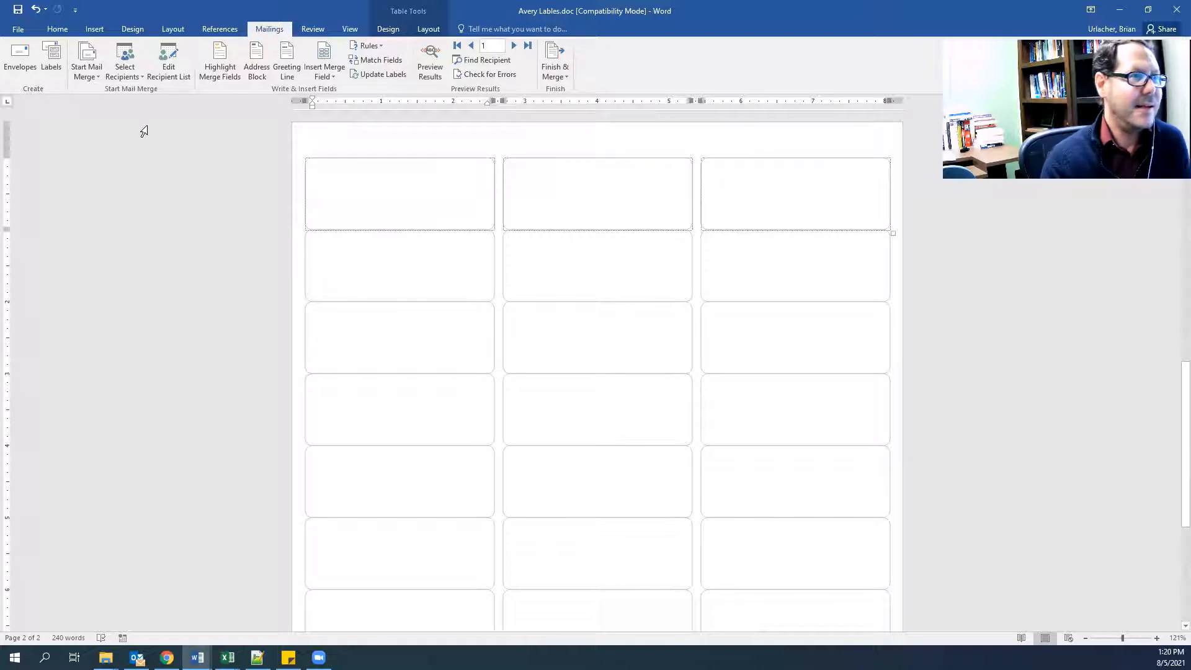
pyautogui.click(80, 73)
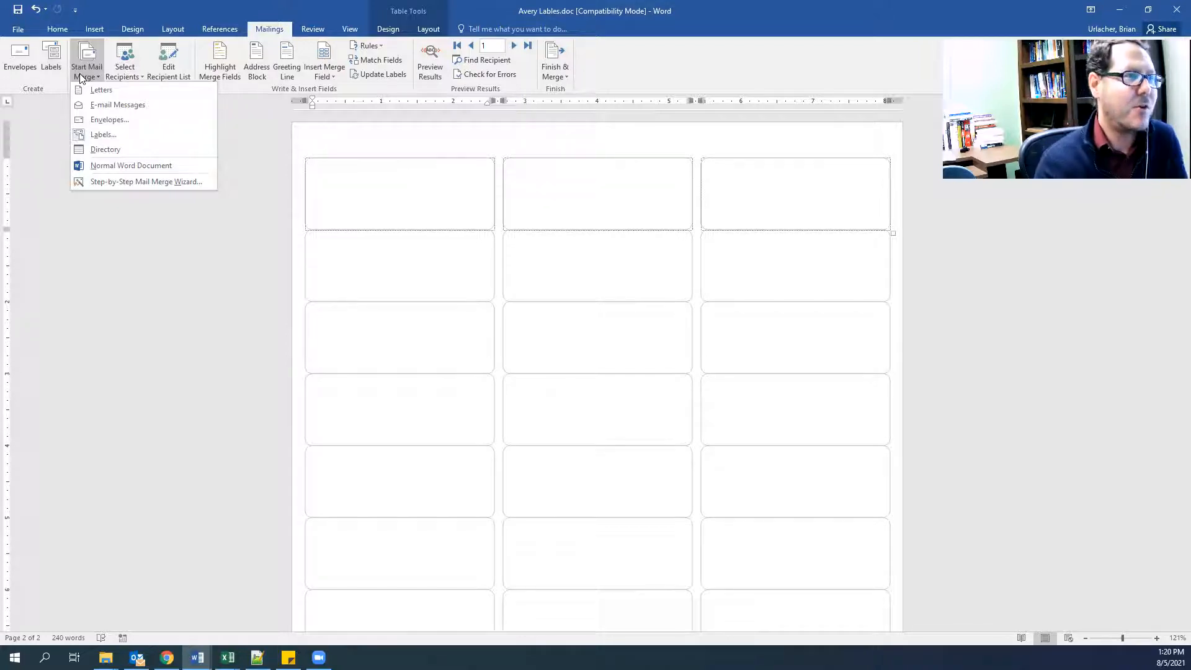
pyautogui.click(94, 136)
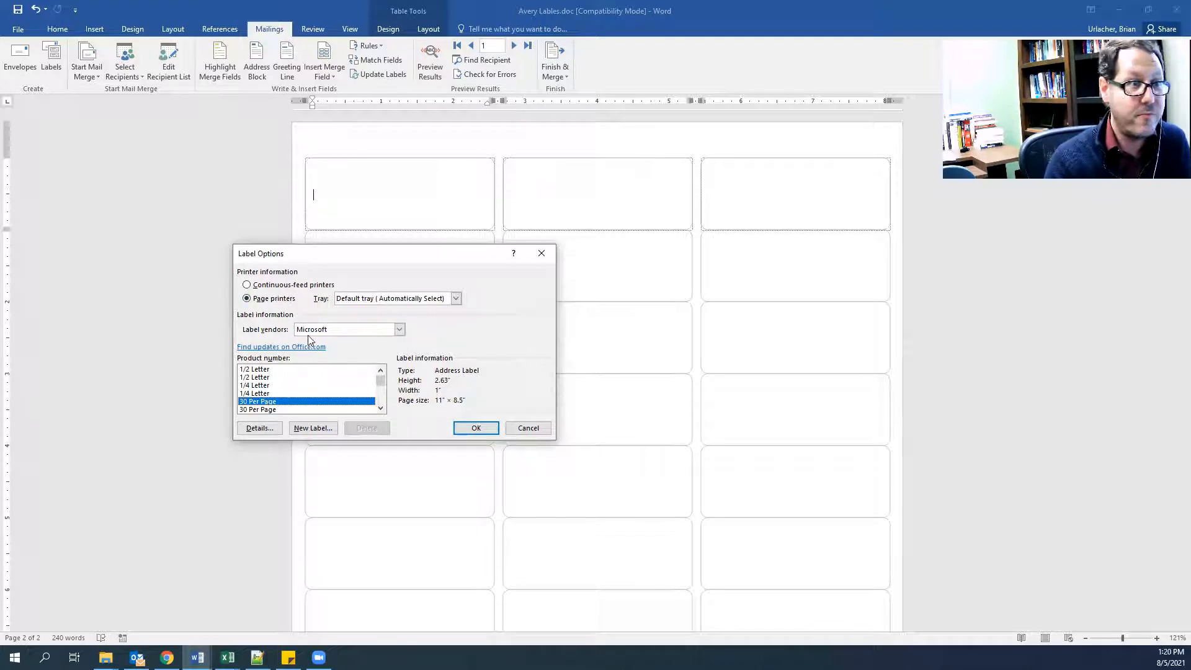
pyautogui.click(531, 429)
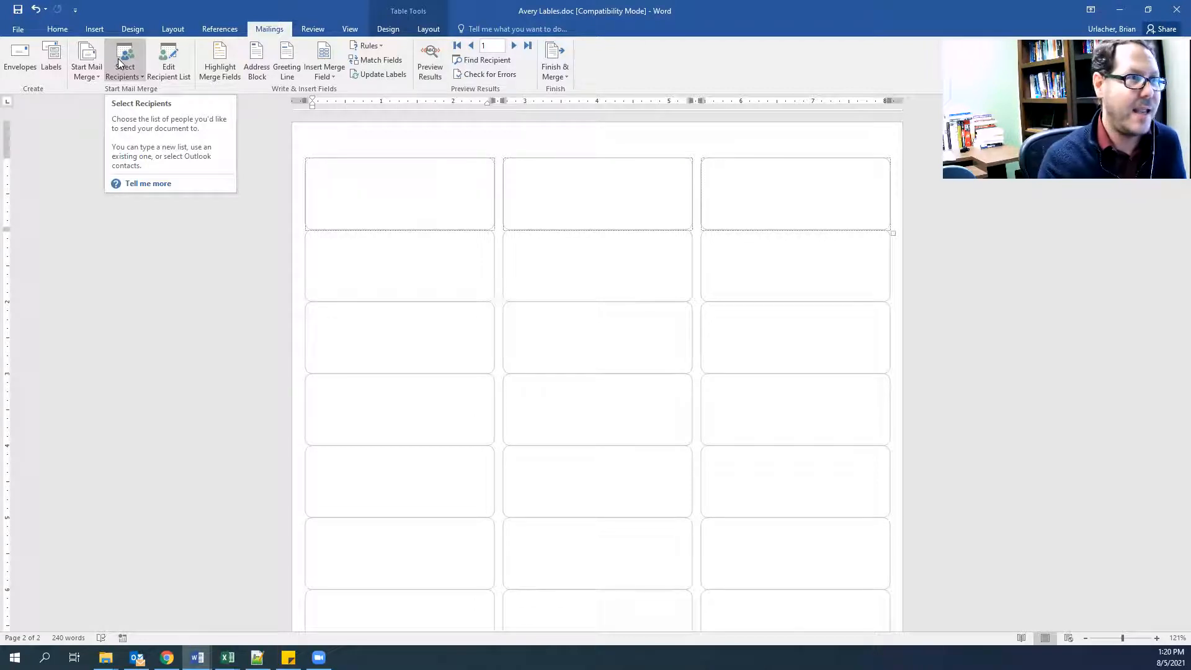
# - Connect the labels to the existing recipient list in Excel Academy.xlsx from Documents, using the Demo$ table with column headers in its first row
pyautogui.click(90, 77)
pyautogui.click(124, 68)
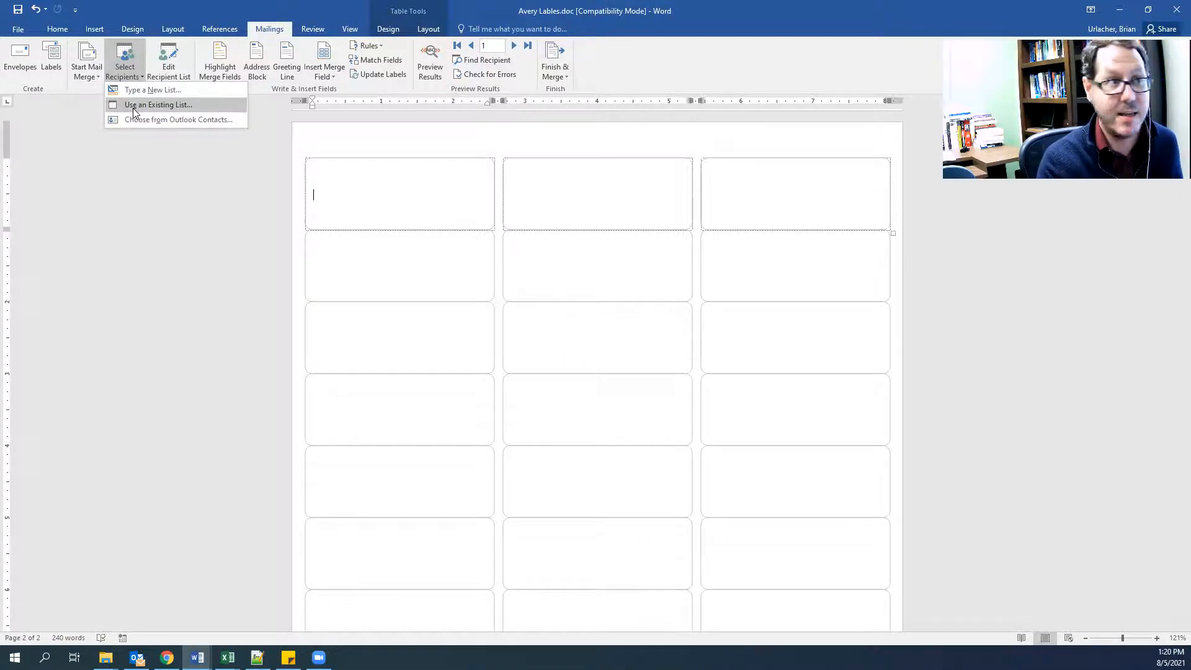
pyautogui.click(134, 110)
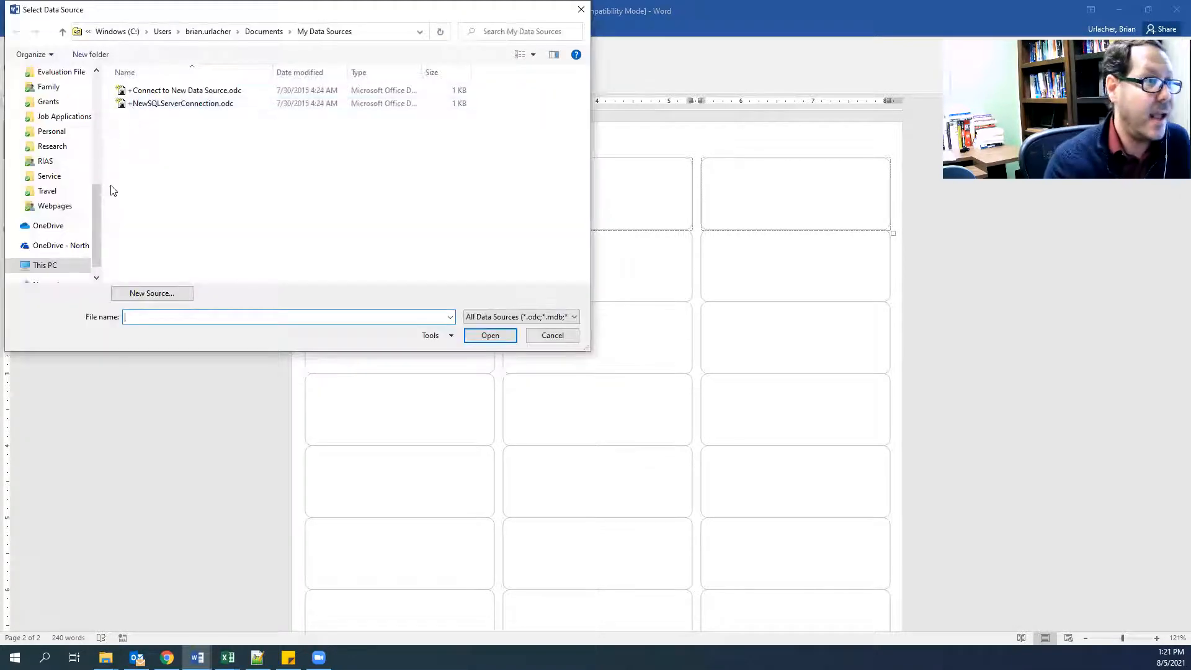
pyautogui.moveTo(98, 204); pyautogui.dragTo(110, 86)
pyautogui.click(56, 111)
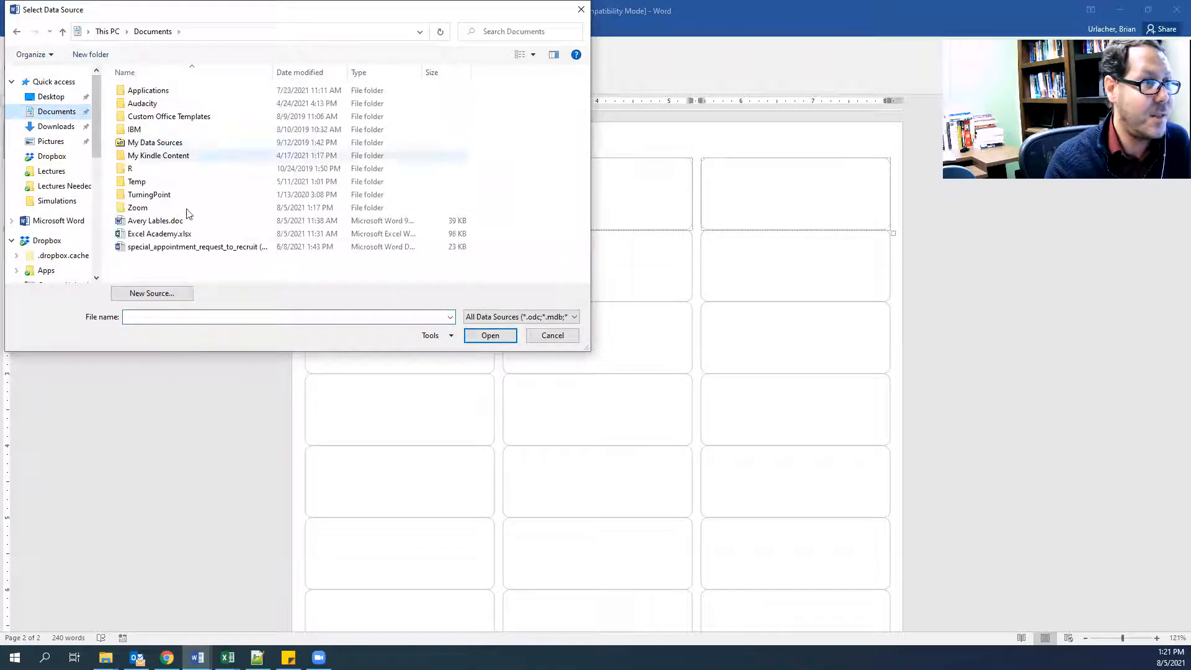
pyautogui.doubleClick(159, 233)
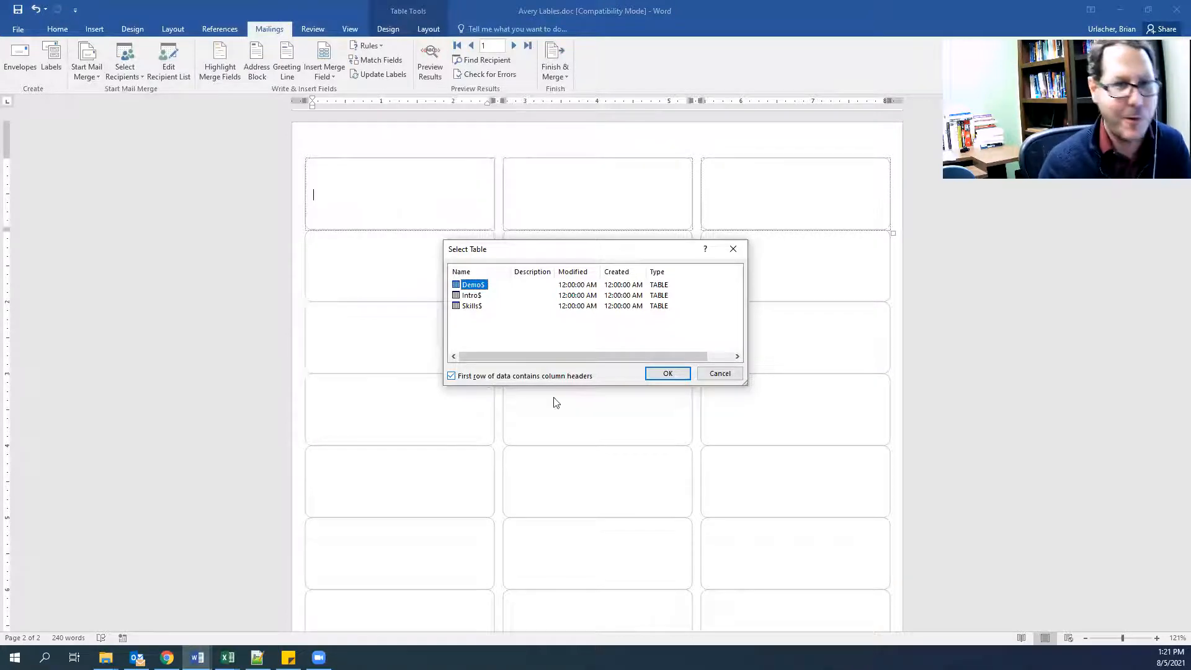
pyautogui.click(668, 374)
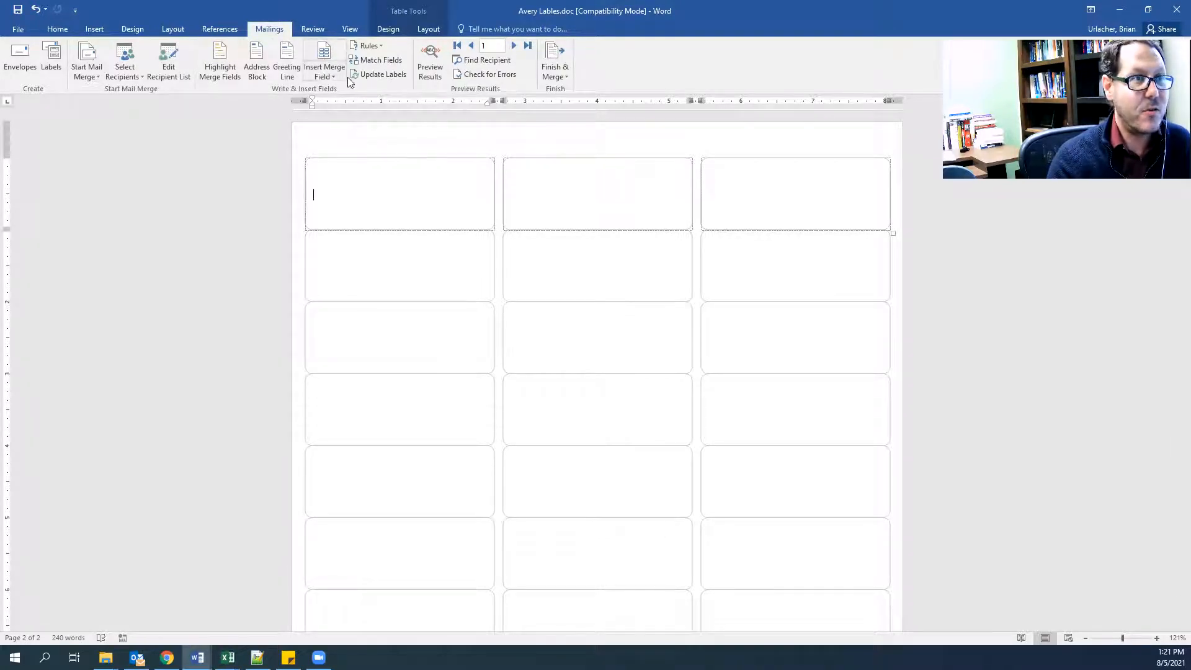
# - Insert the First_Name and Last_Name merge fields in the first label, separated by a space
pyautogui.click(321, 77)
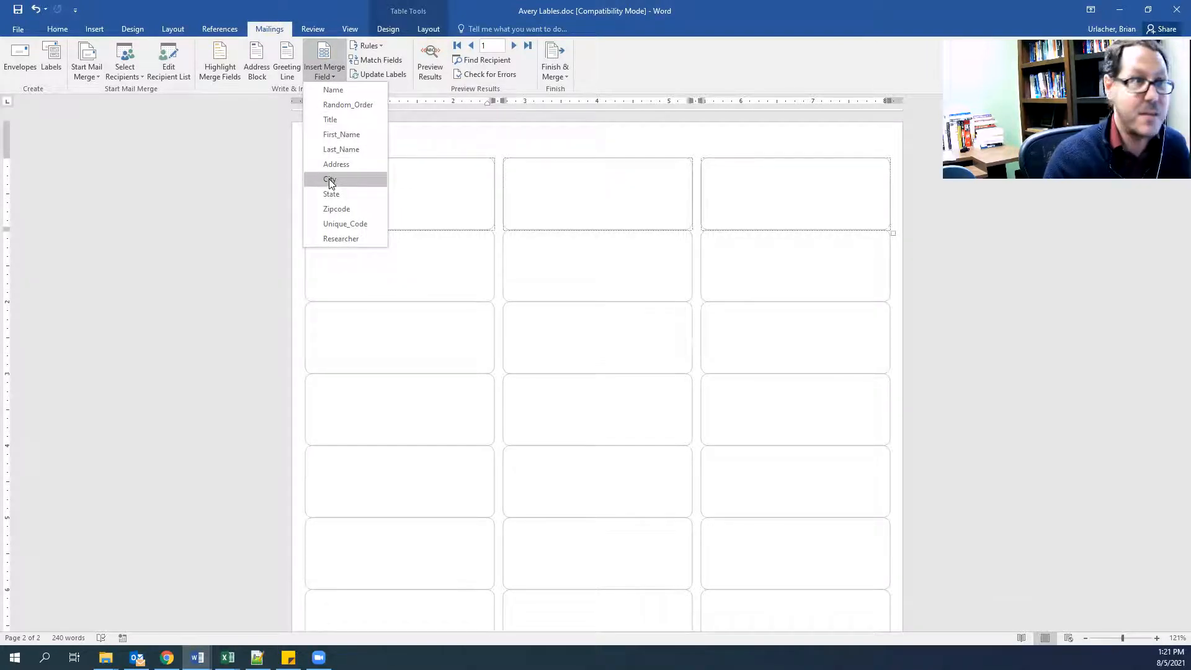
pyautogui.click(334, 136)
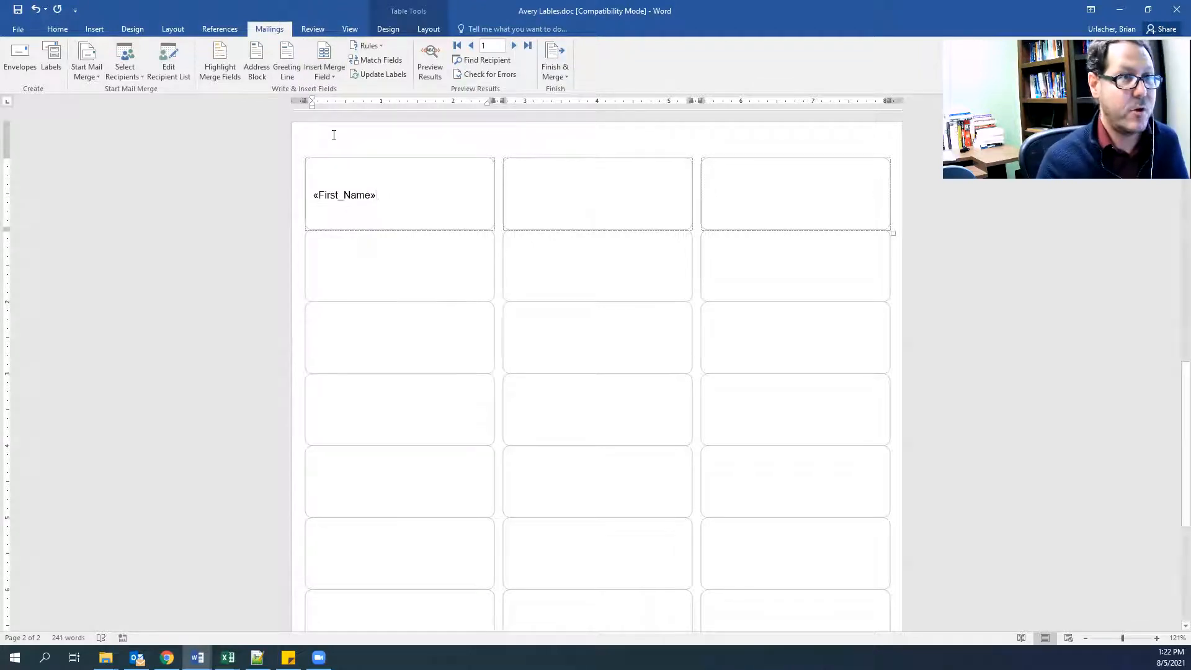
pyautogui.click(329, 72)
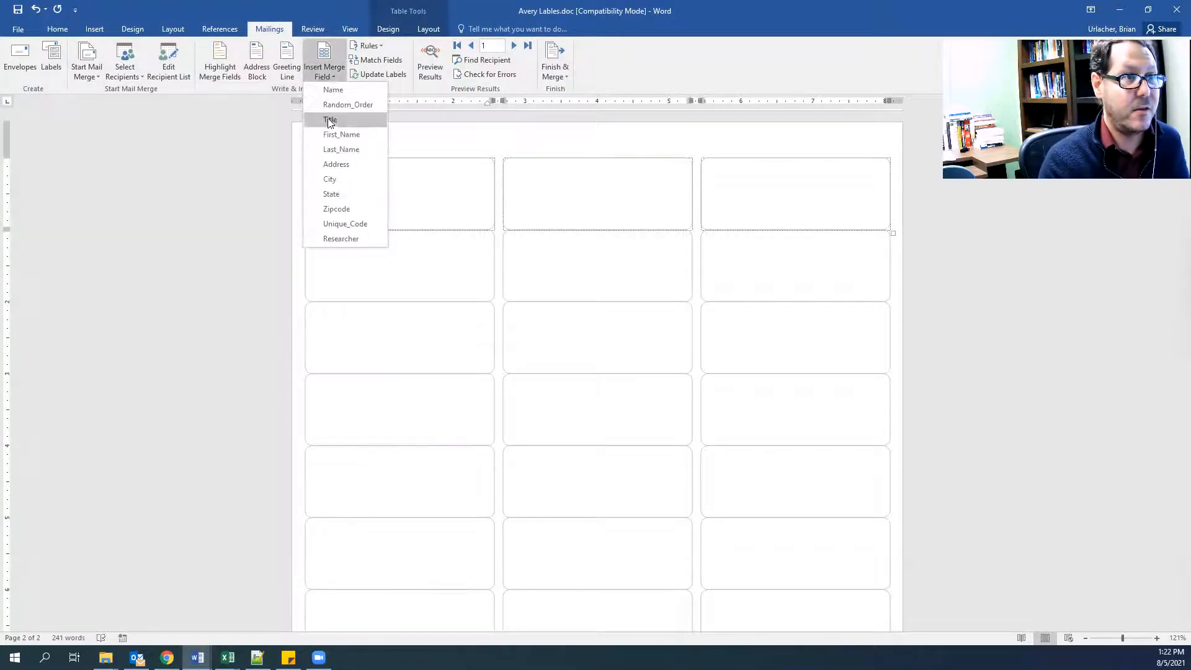
pyautogui.click(338, 150)
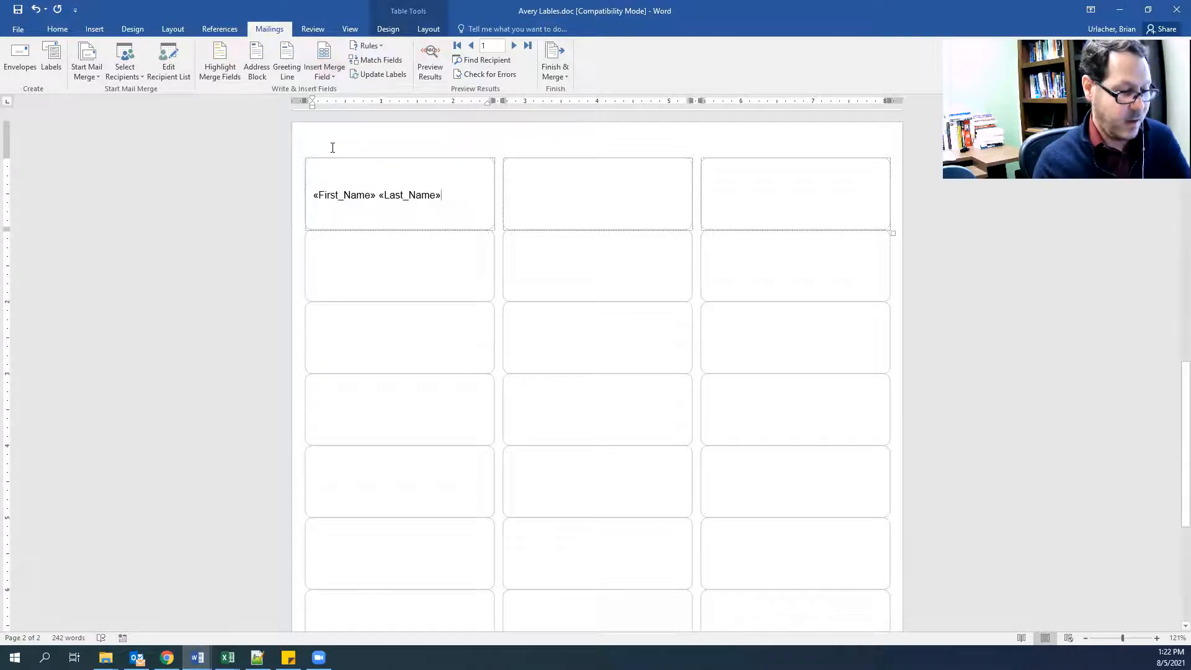
# - Add the Address merge field on a new line below the name fields in the first label
pyautogui.press('Return')
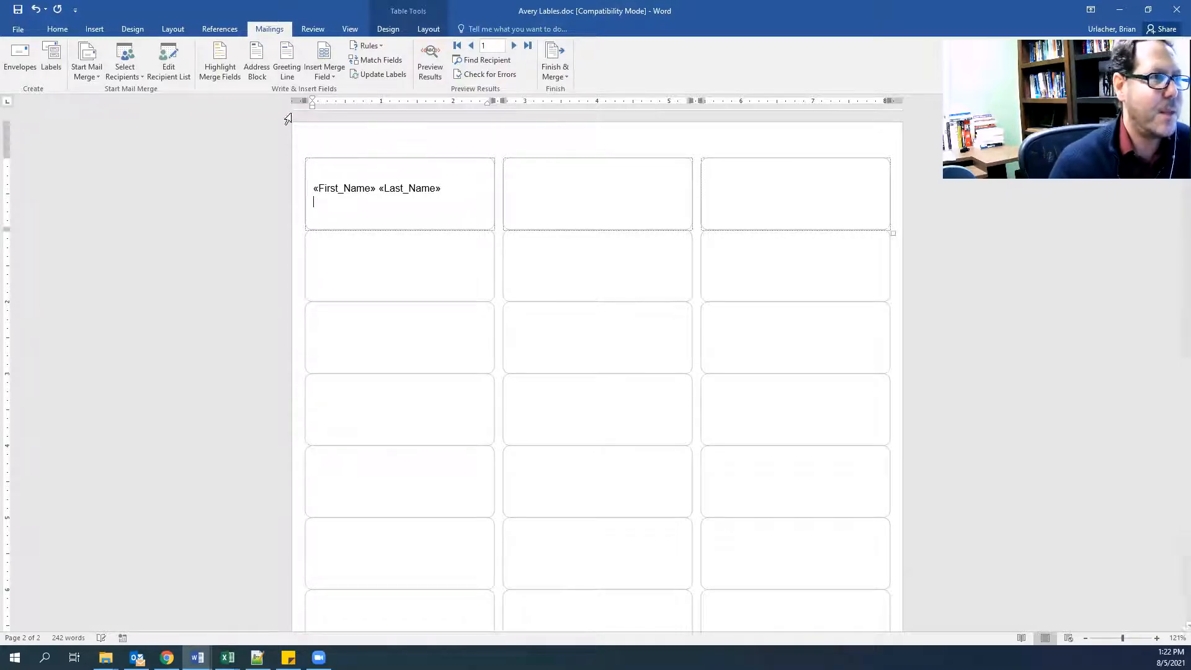
pyautogui.click(324, 75)
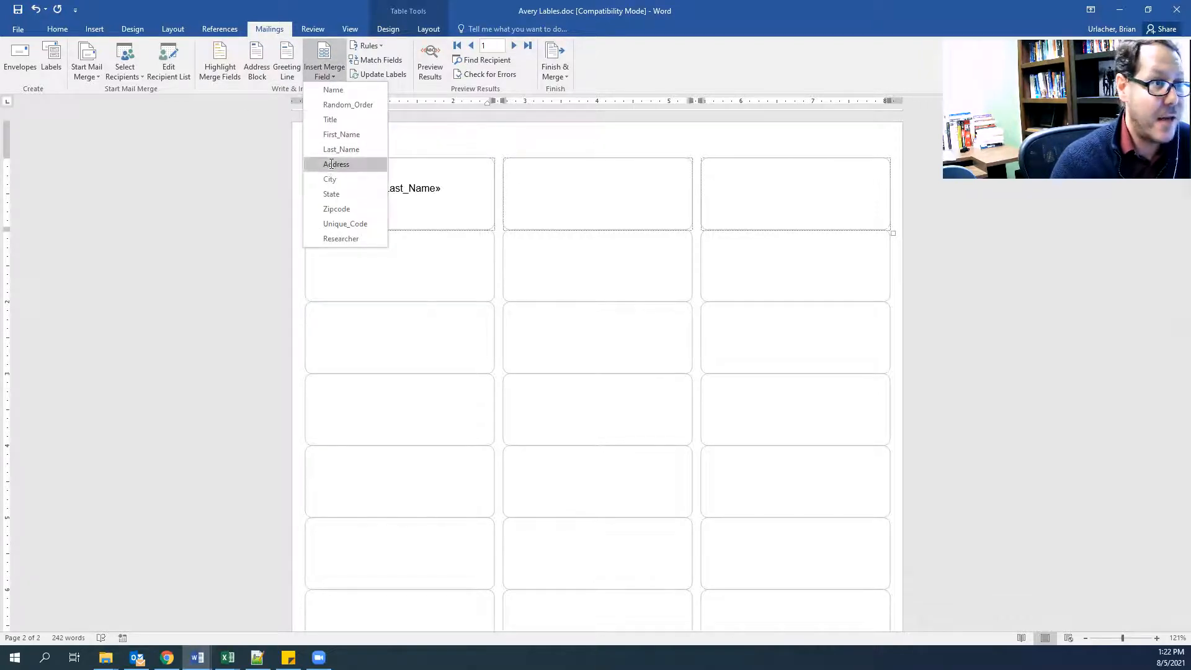
pyautogui.click(335, 164)
pyautogui.click(325, 73)
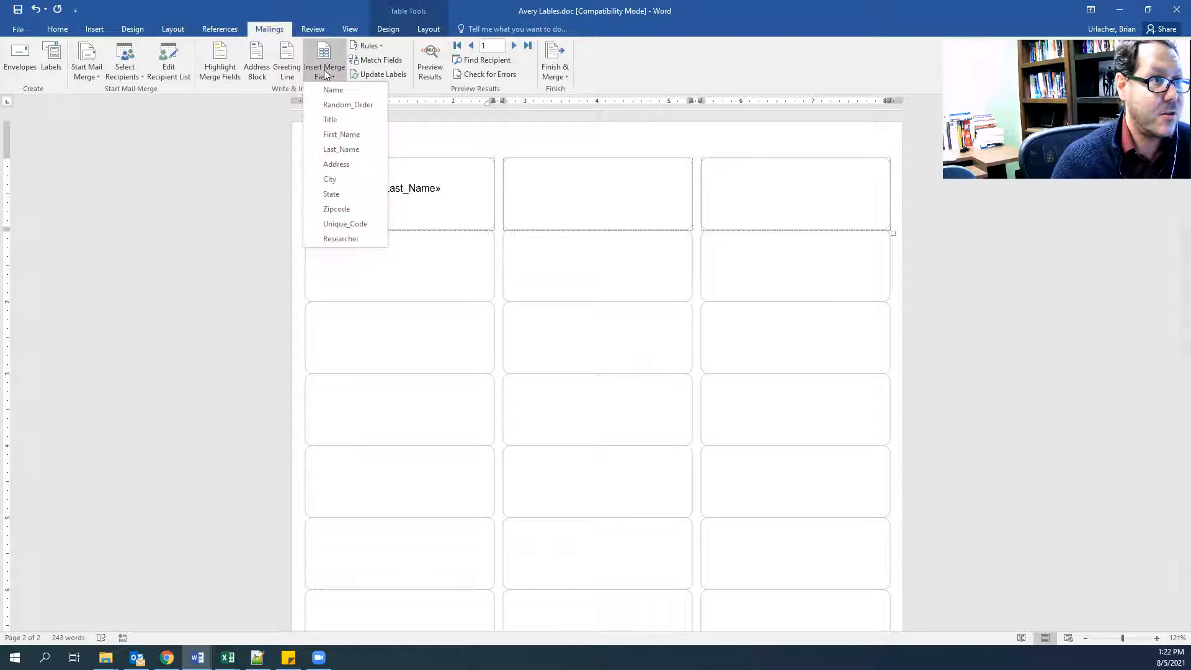
pyautogui.click(418, 200)
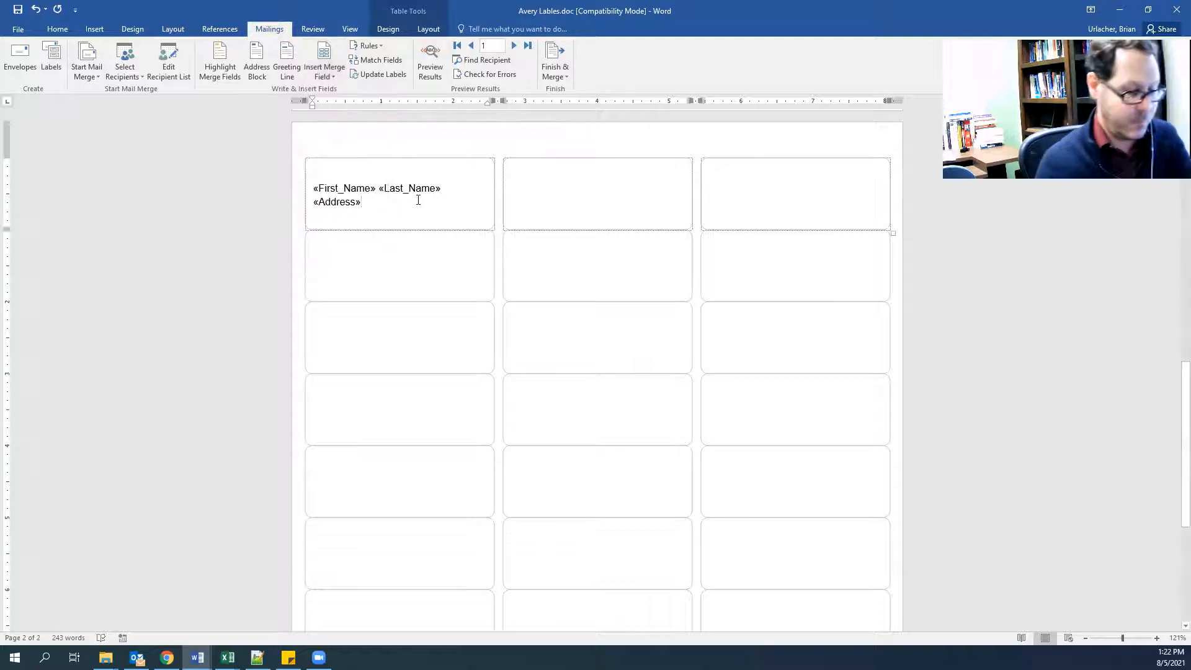
# - Add a third label line with the City, State and Zipcode merge fields, with a comma after City, and preview the merge results
pyautogui.press('Return')
pyautogui.click(327, 76)
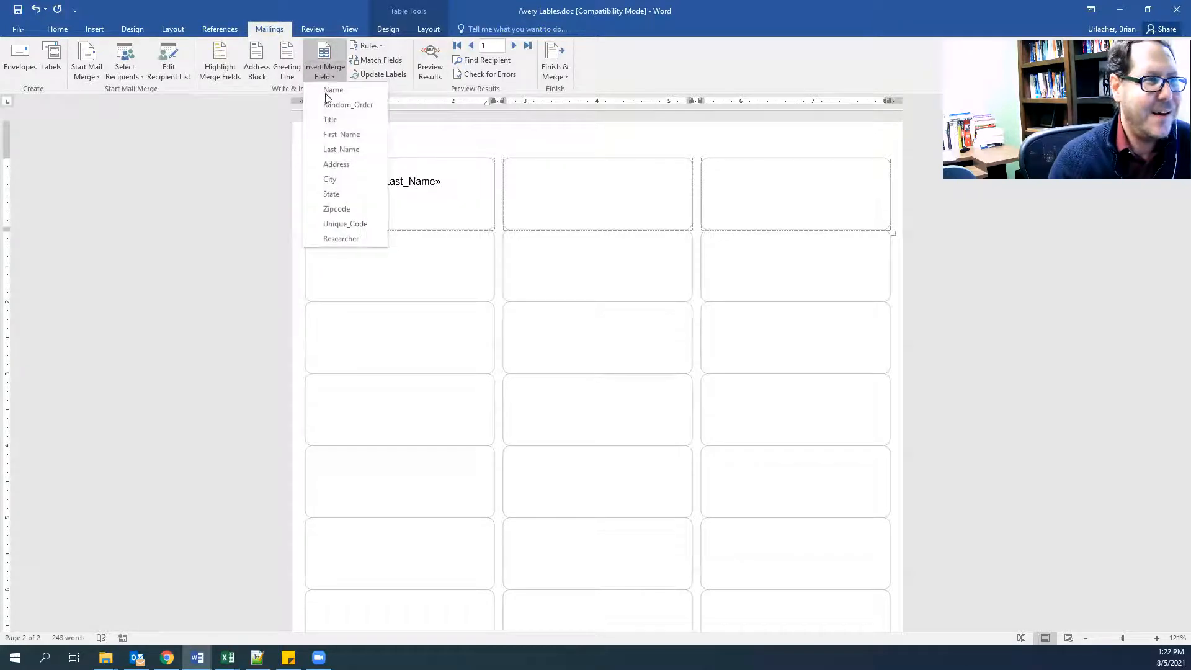
pyautogui.click(339, 179)
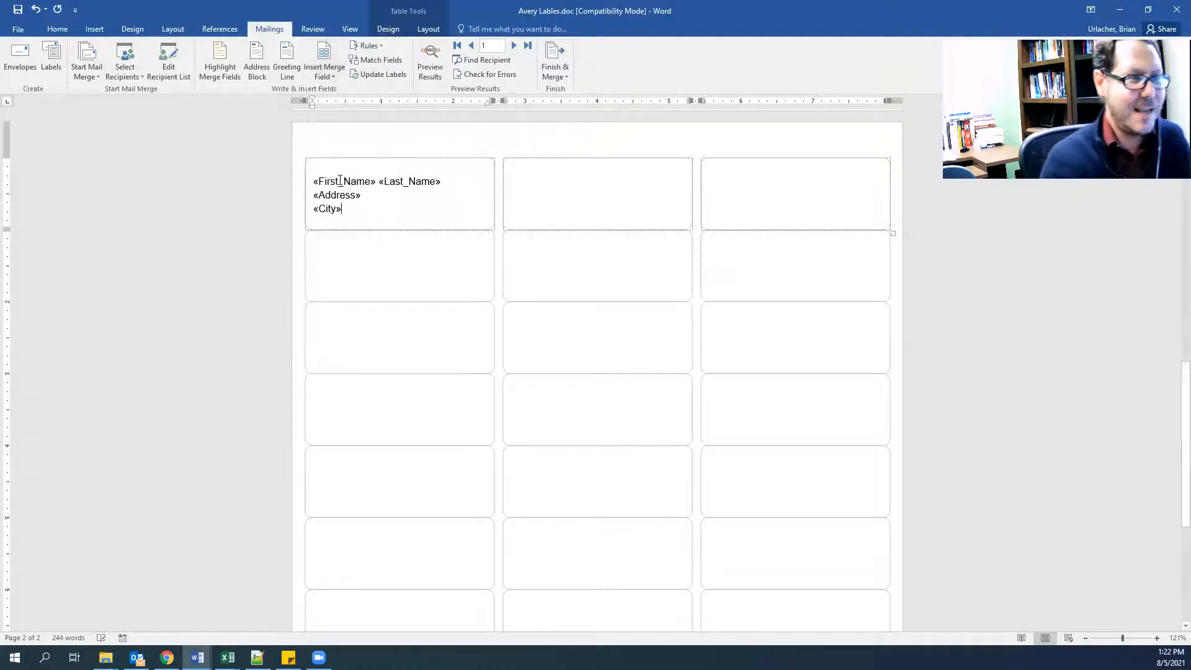
pyautogui.write(',')
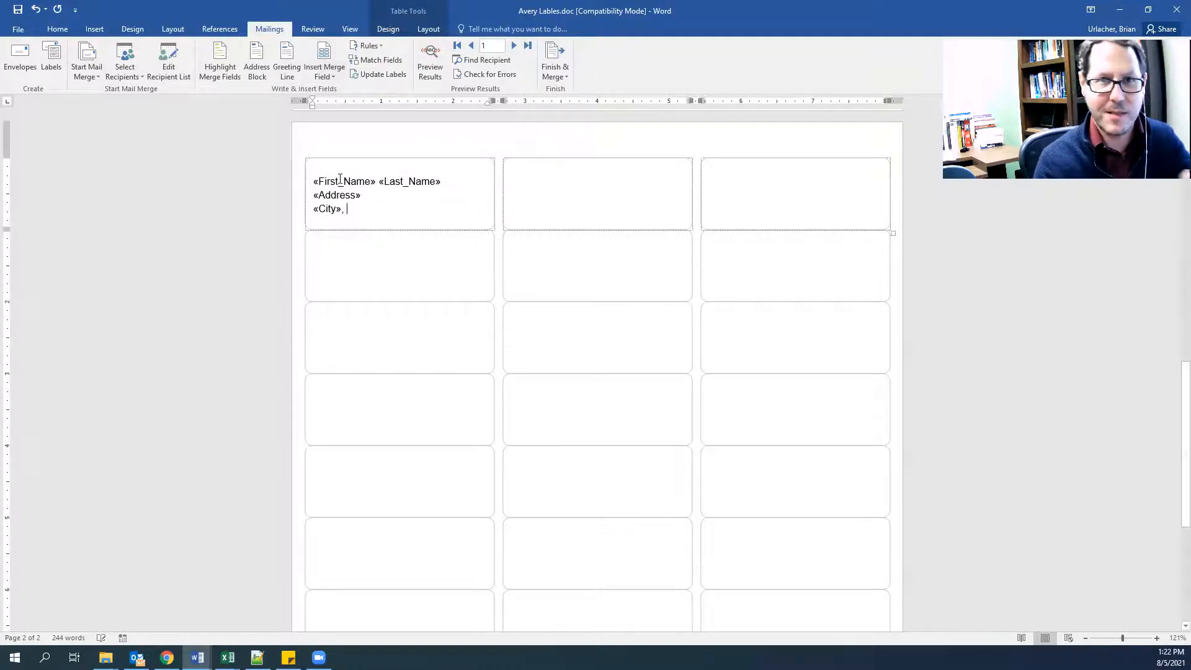
pyautogui.click(323, 73)
pyautogui.click(340, 194)
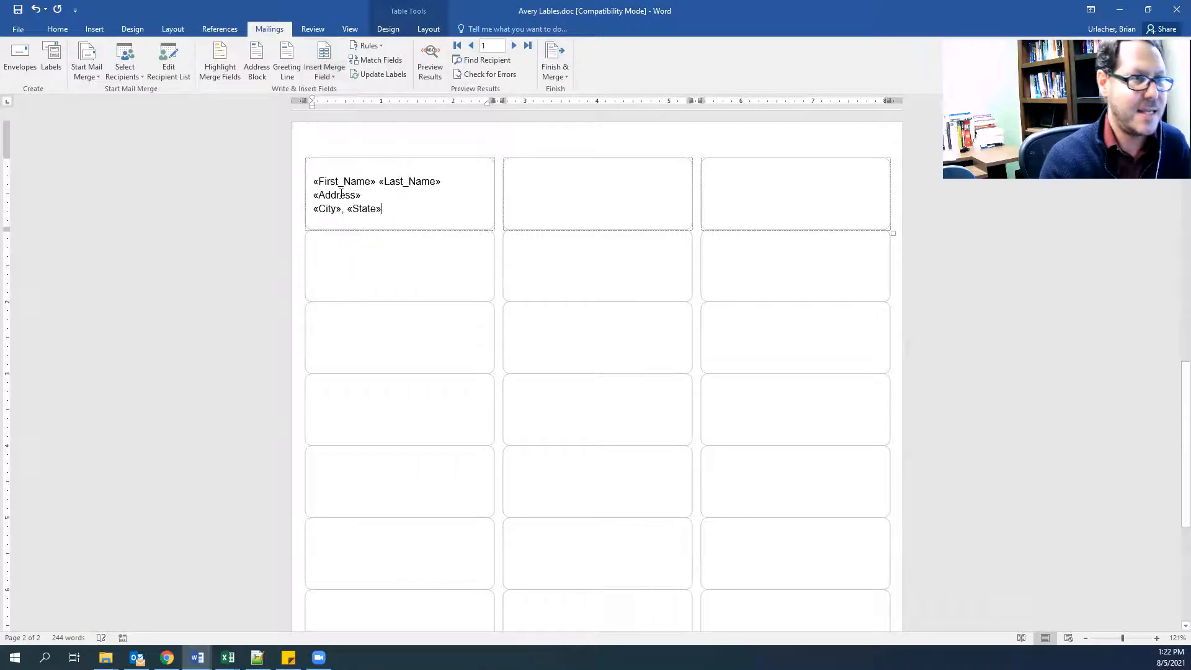
pyautogui.click(320, 73)
pyautogui.click(343, 208)
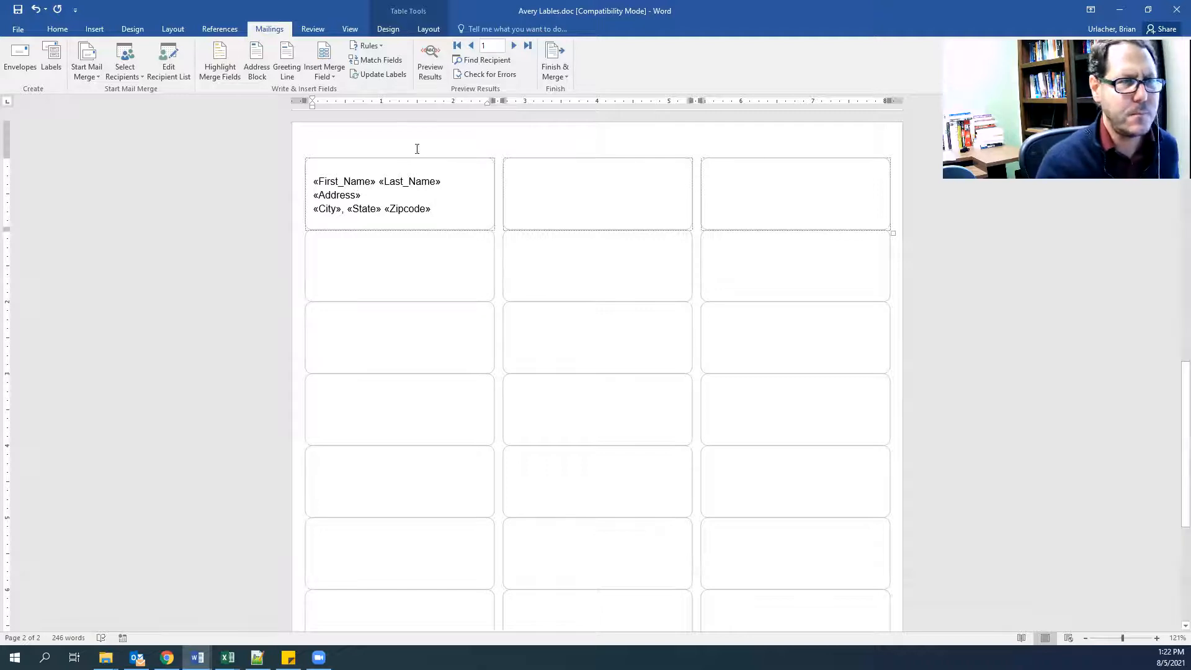
pyautogui.click(428, 58)
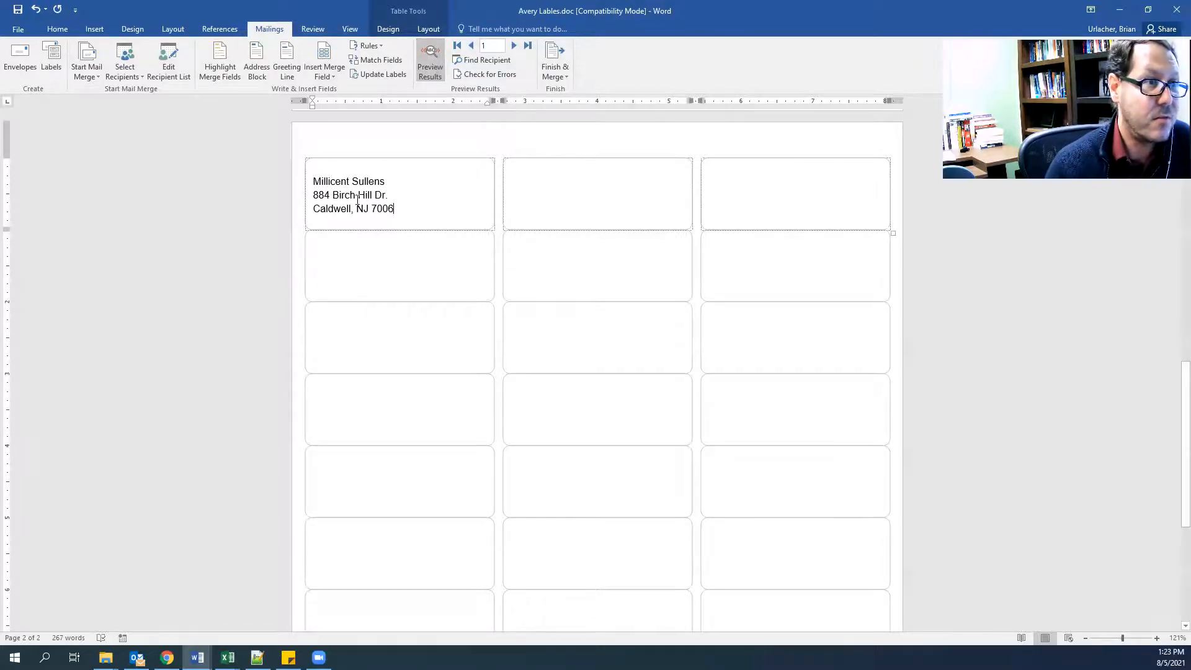
# - Copy the first label's name, address and city merge fields into the second label of the row and preview the merge results
pyautogui.click(384, 209)
pyautogui.click(409, 210)
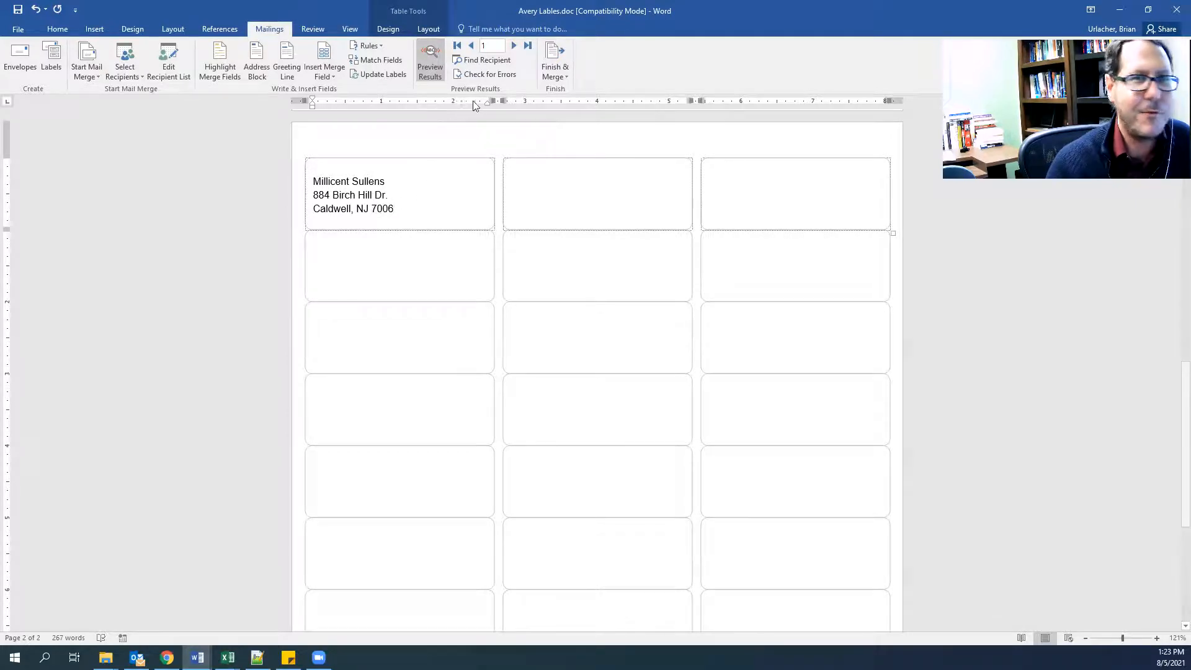
pyautogui.click(430, 65)
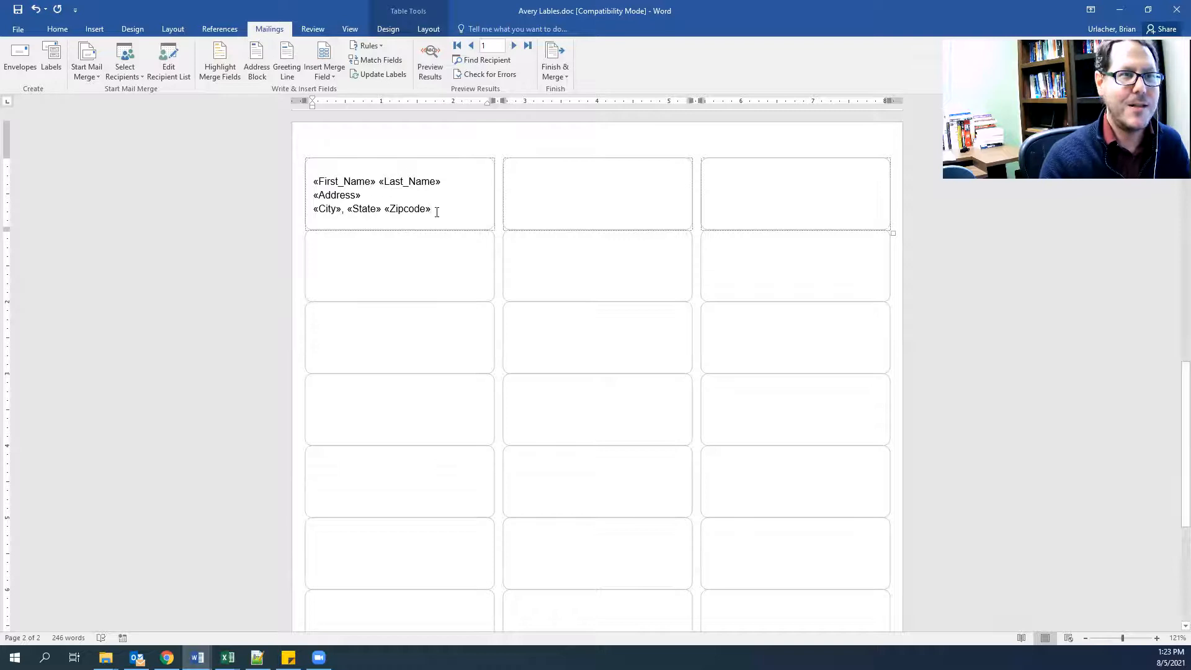
pyautogui.moveTo(453, 212); pyautogui.dragTo(320, 175)
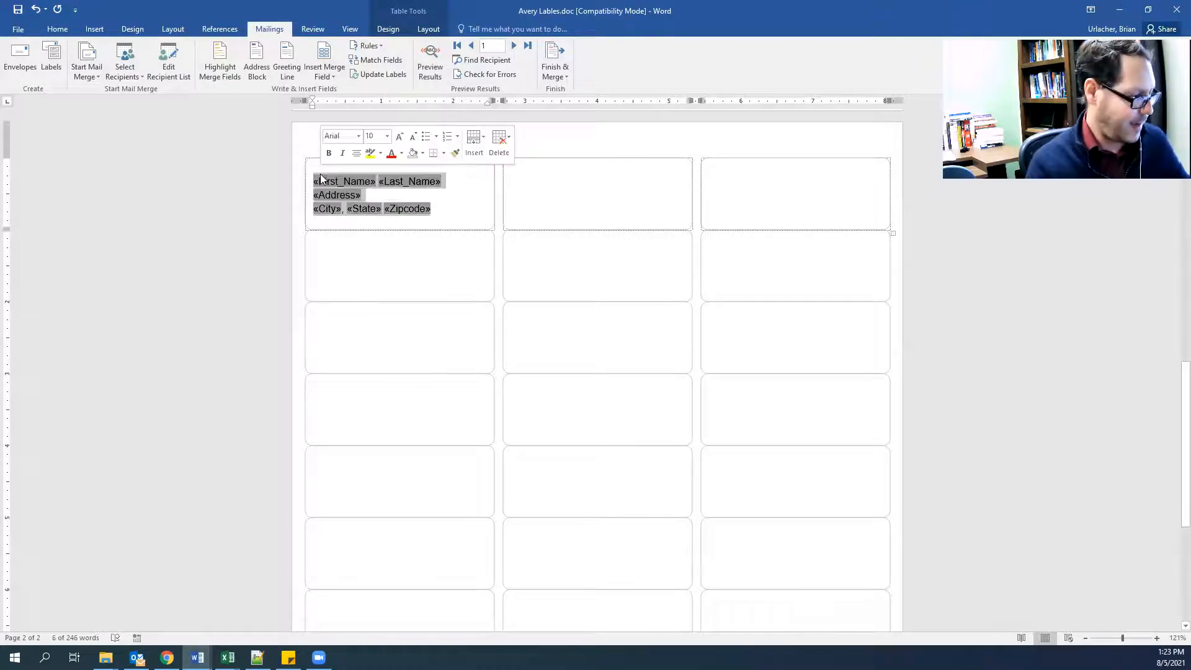
pyautogui.hotkey('ctrl', 'c')
pyautogui.click(510, 189)
pyautogui.hotkey('ctrl', 'v')
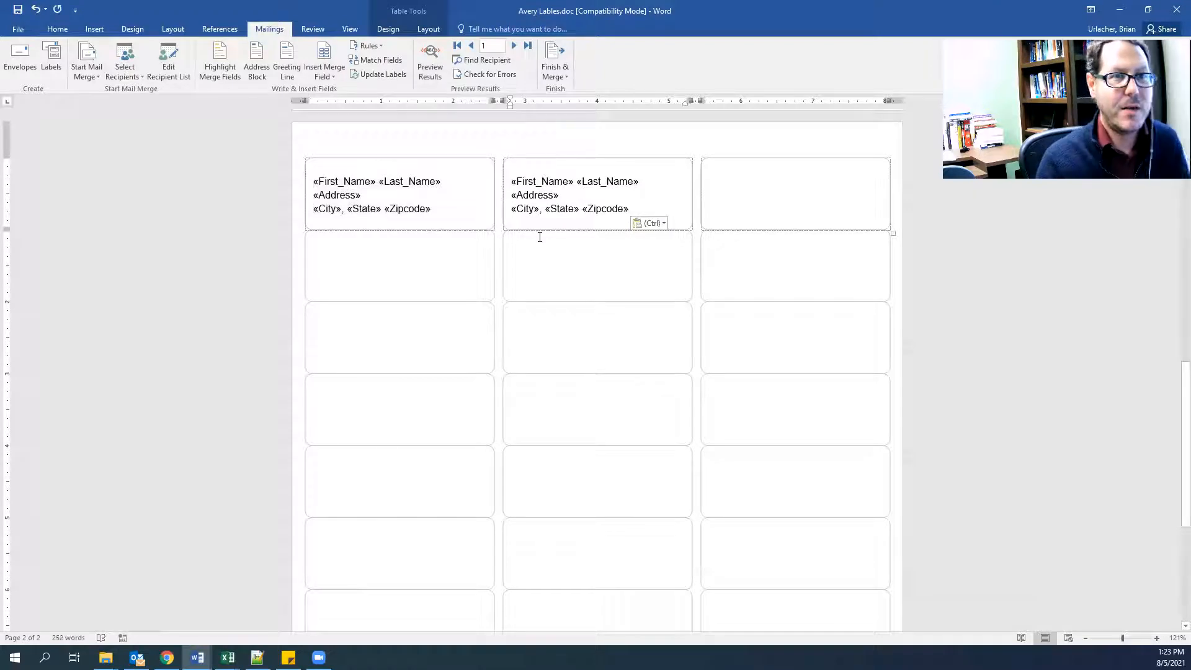
pyautogui.click(428, 62)
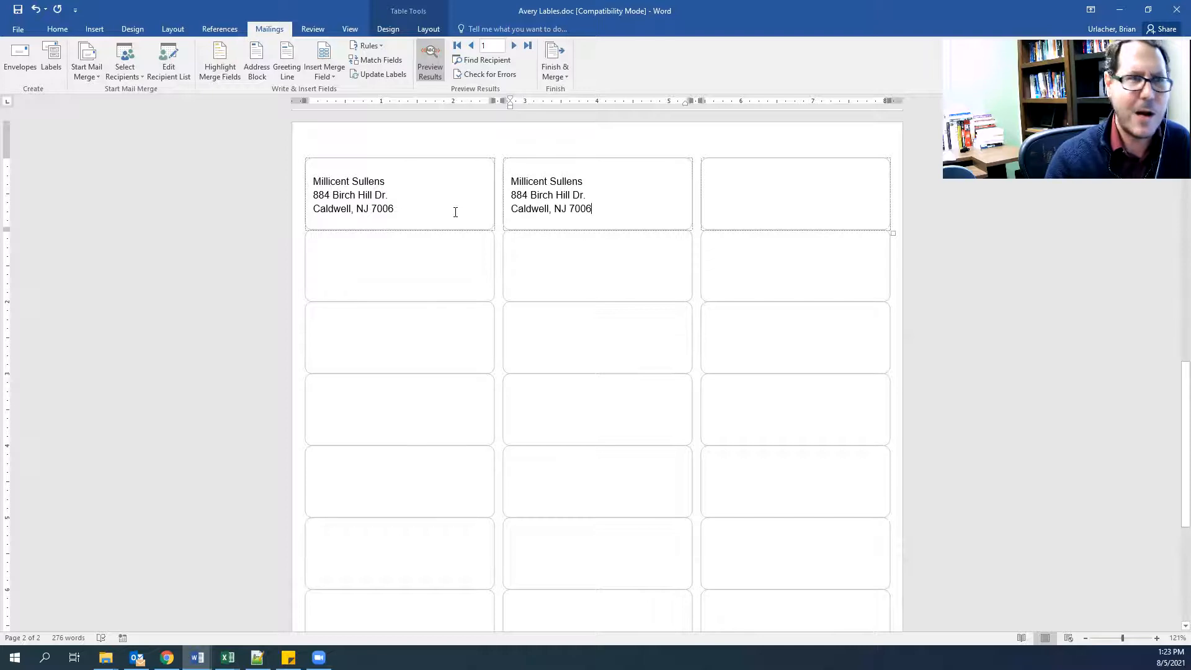
# - Turn off the results preview and add a Next Record rule on its own line below the fields in the first label
pyautogui.click(430, 51)
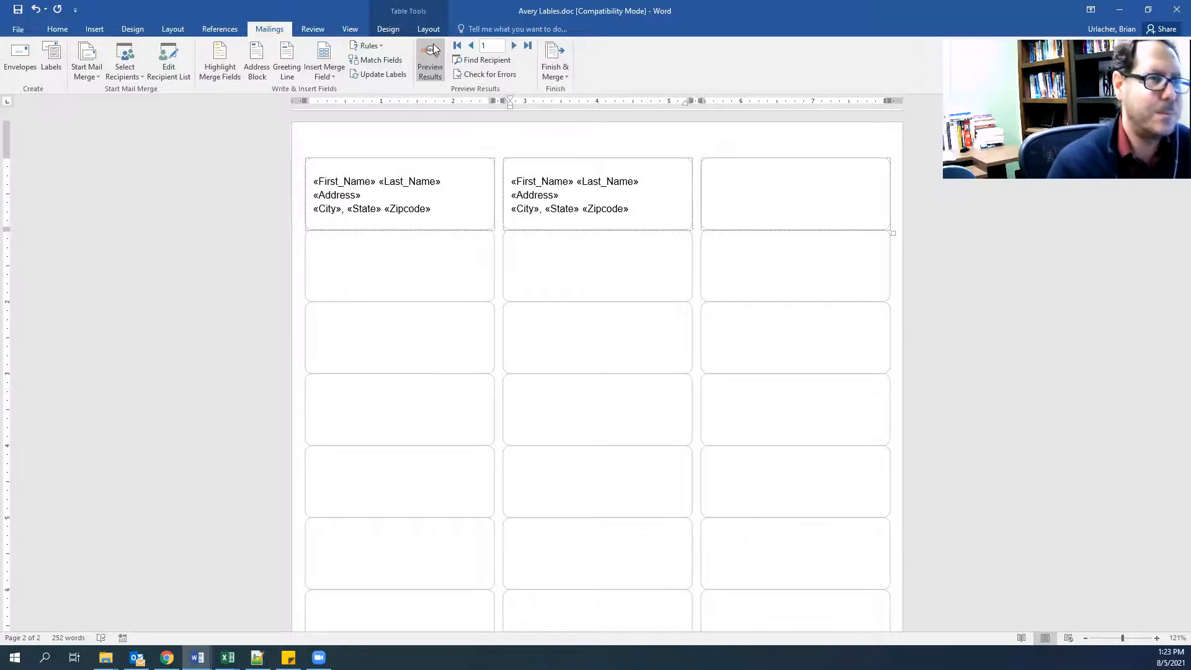
pyautogui.click(442, 211)
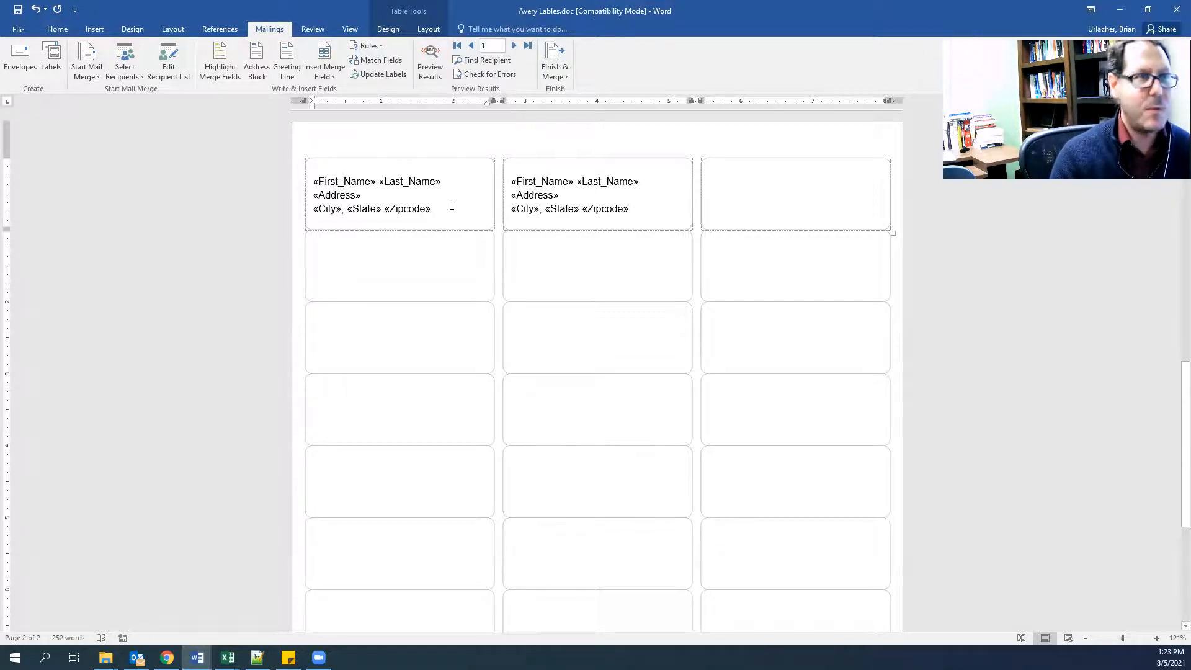
pyautogui.click(359, 45)
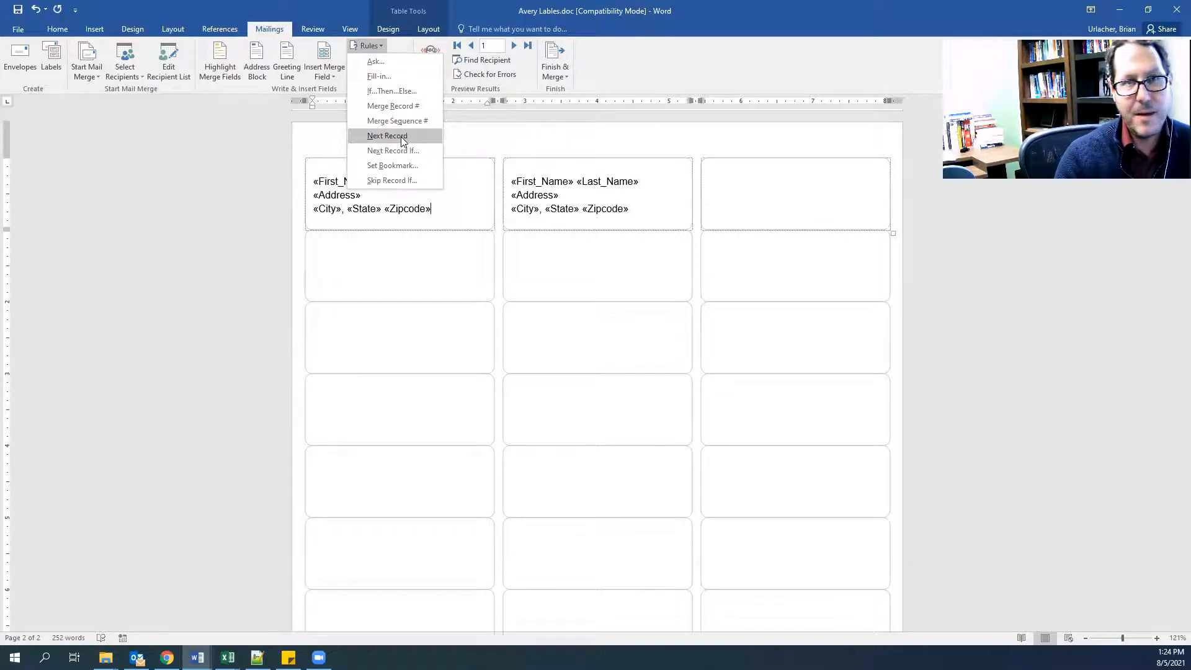
pyautogui.click(401, 137)
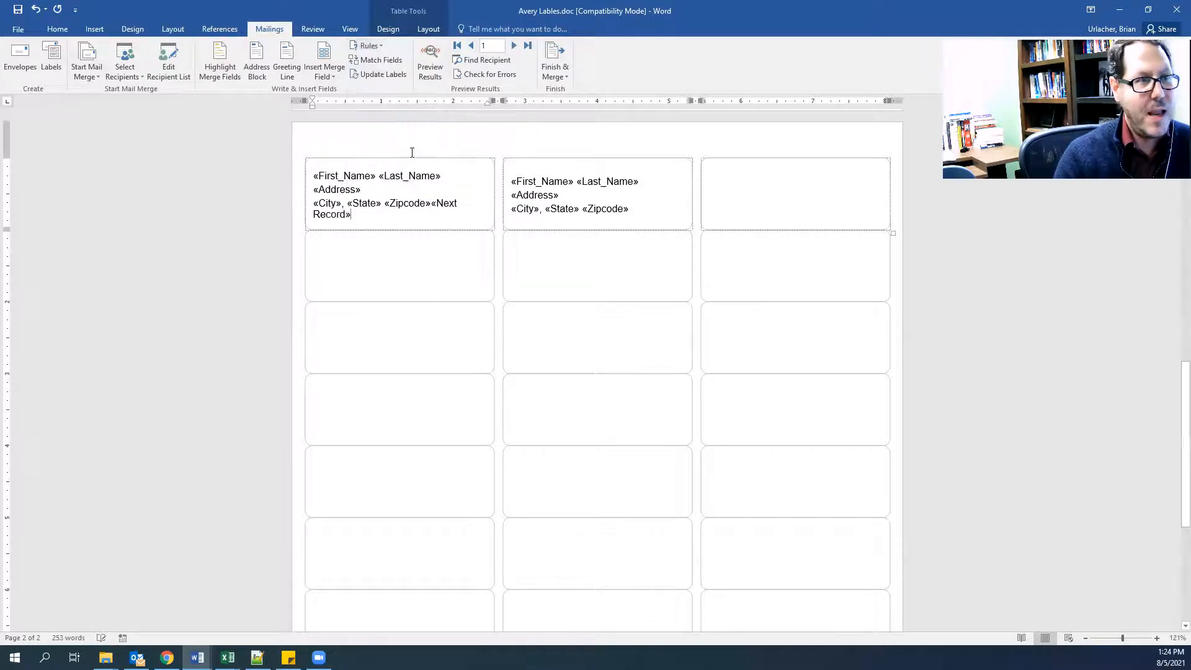
pyautogui.click(432, 205)
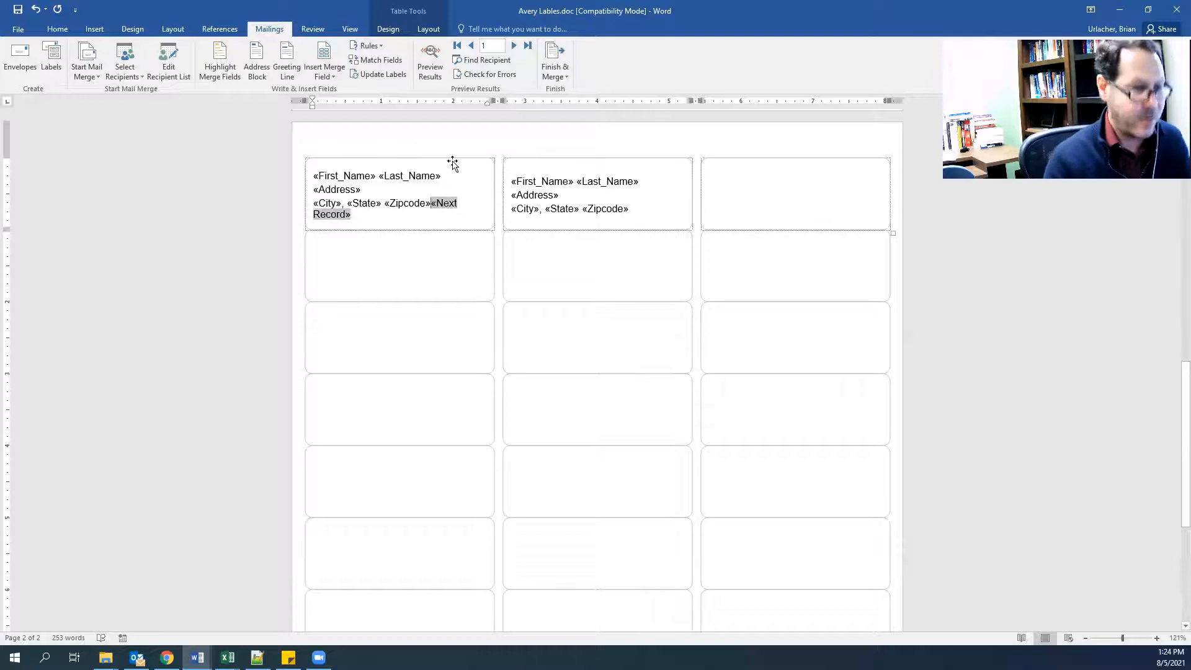
pyautogui.press('Return')
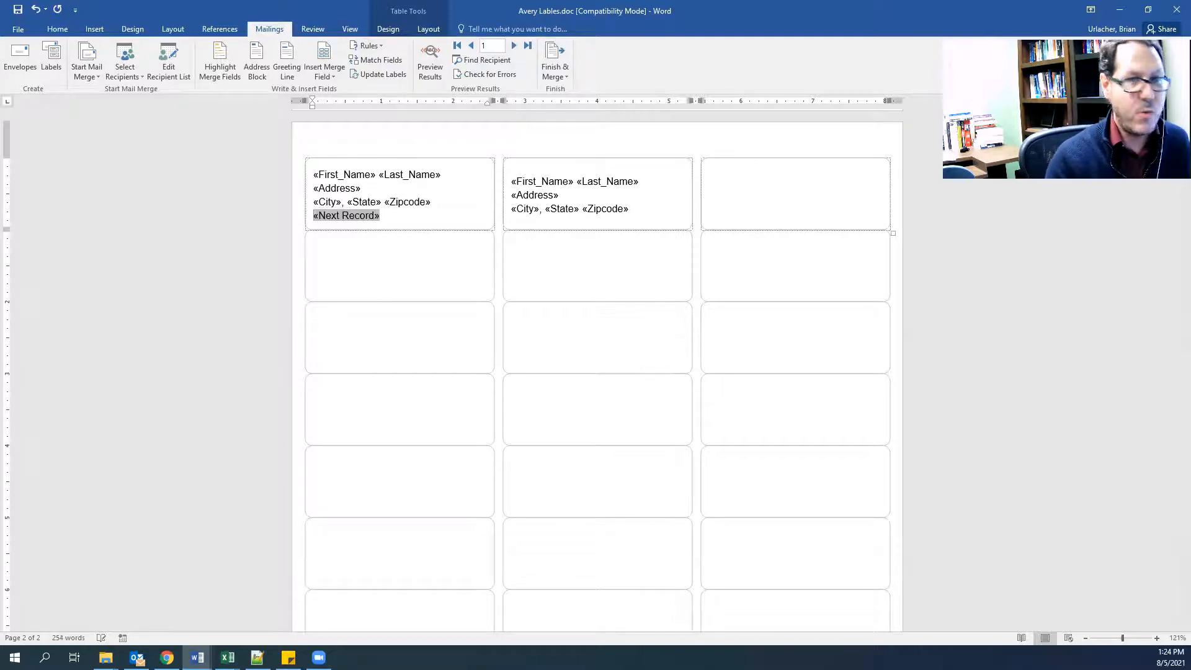
# - Replace the second label's fields with a copy of the first label's fields including Next Record, and preview the merge results
pyautogui.click(645, 213)
pyautogui.moveTo(390, 218); pyautogui.dragTo(300, 176)
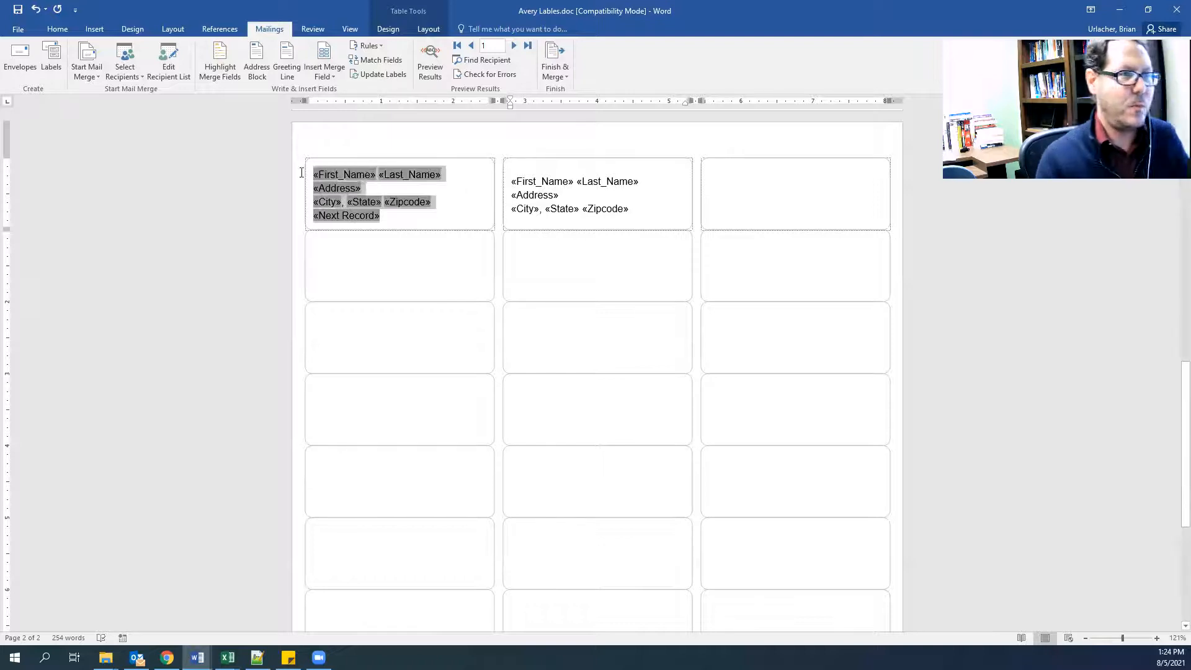
pyautogui.hotkey('ctrl', 'c')
pyautogui.moveTo(628, 211); pyautogui.dragTo(505, 180)
pyautogui.hotkey('ctrl', 'v')
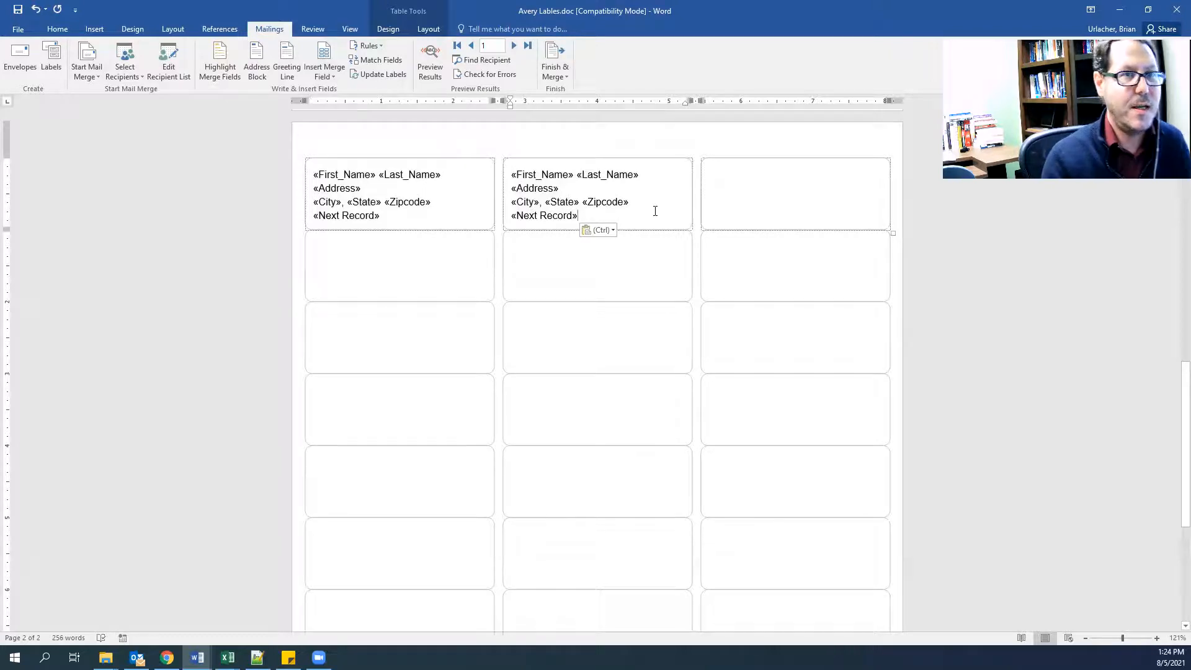
pyautogui.click(428, 59)
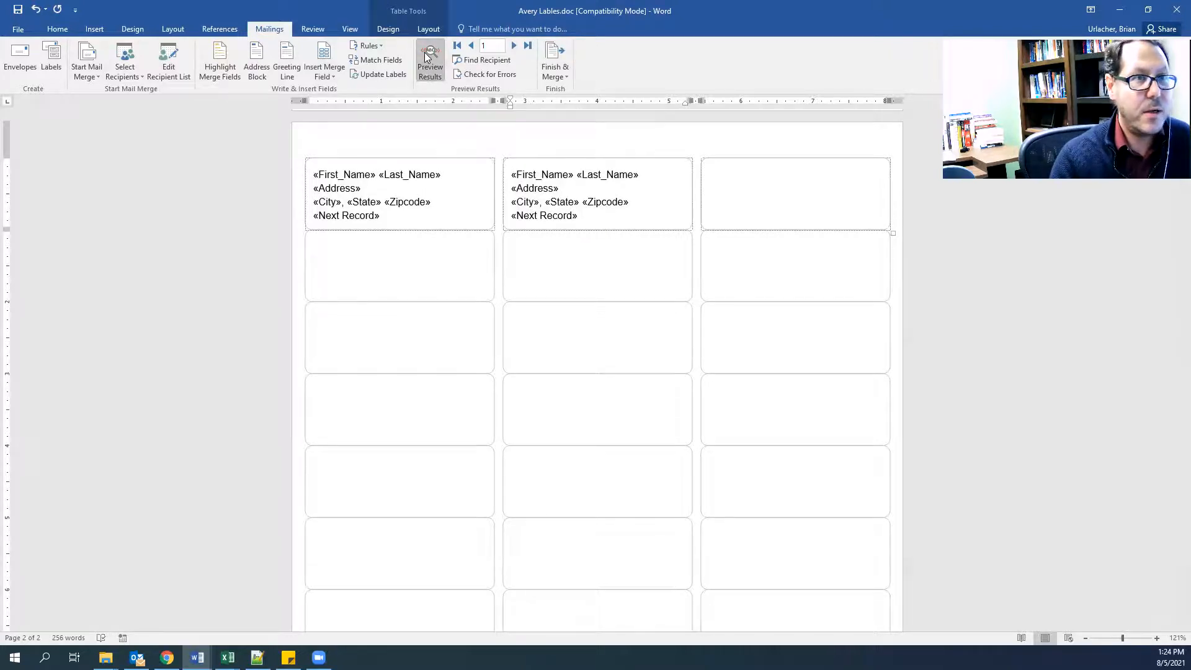
pyautogui.click(332, 176)
pyautogui.click(531, 174)
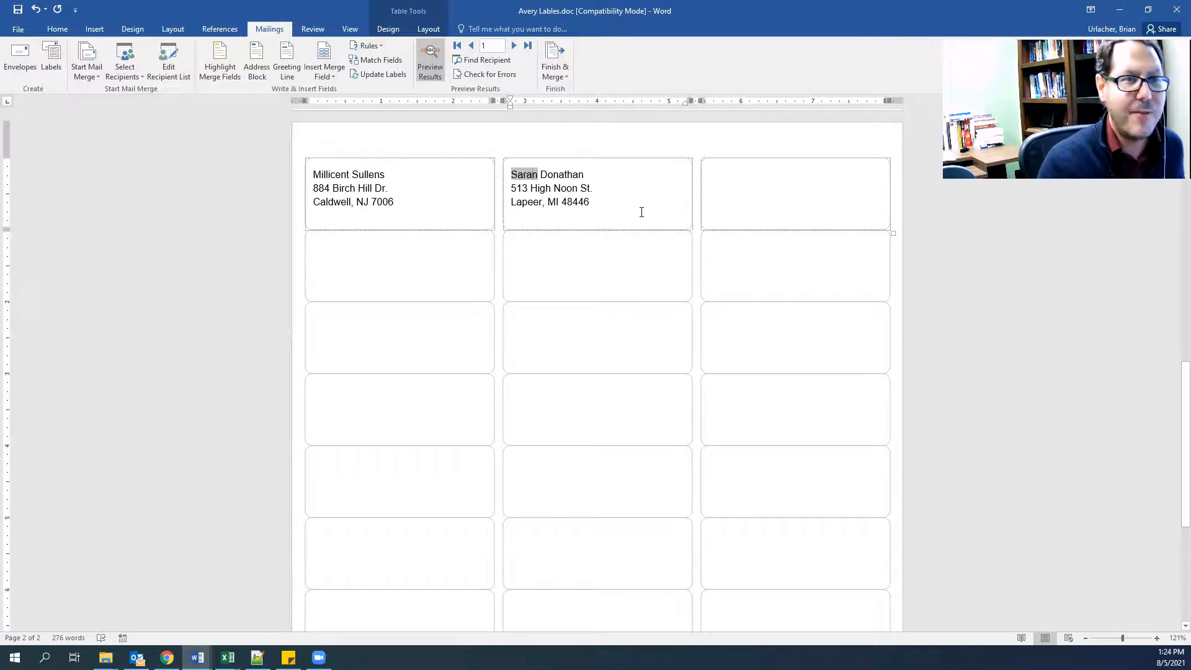
# - Delete the contents of the first and second labels on the second page
pyautogui.scroll(3, 635, 215)
pyautogui.moveTo(594, 307); pyautogui.dragTo(515, 280)
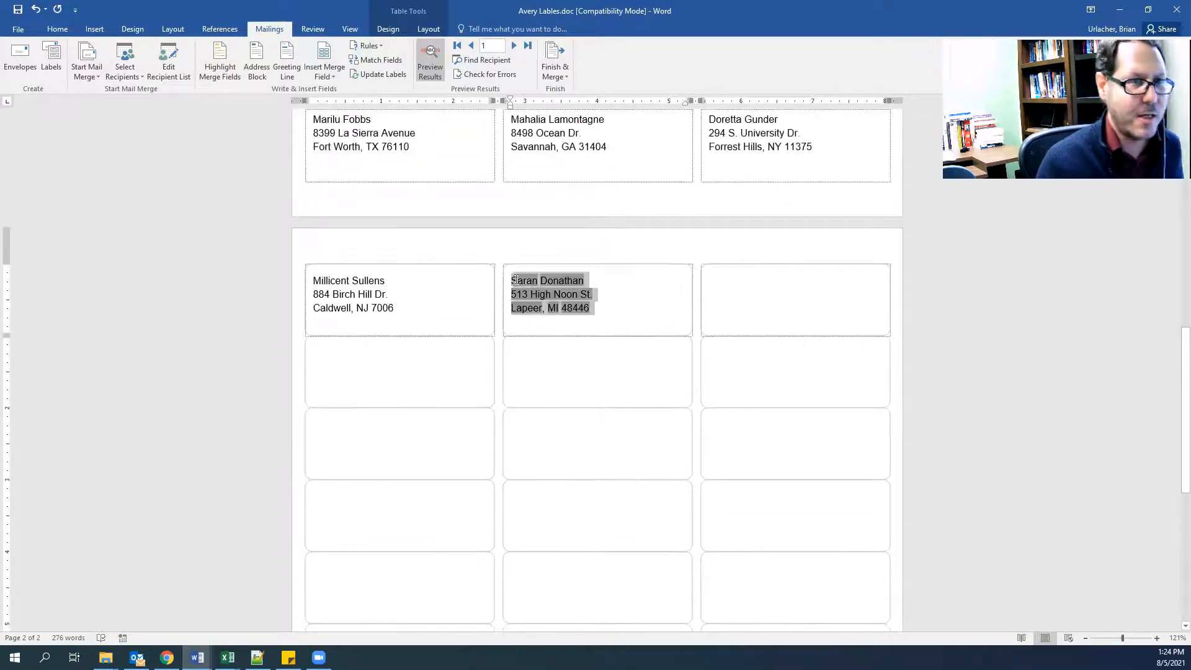
pyautogui.press('Delete')
pyautogui.moveTo(403, 313); pyautogui.dragTo(328, 281)
pyautogui.press('Delete')
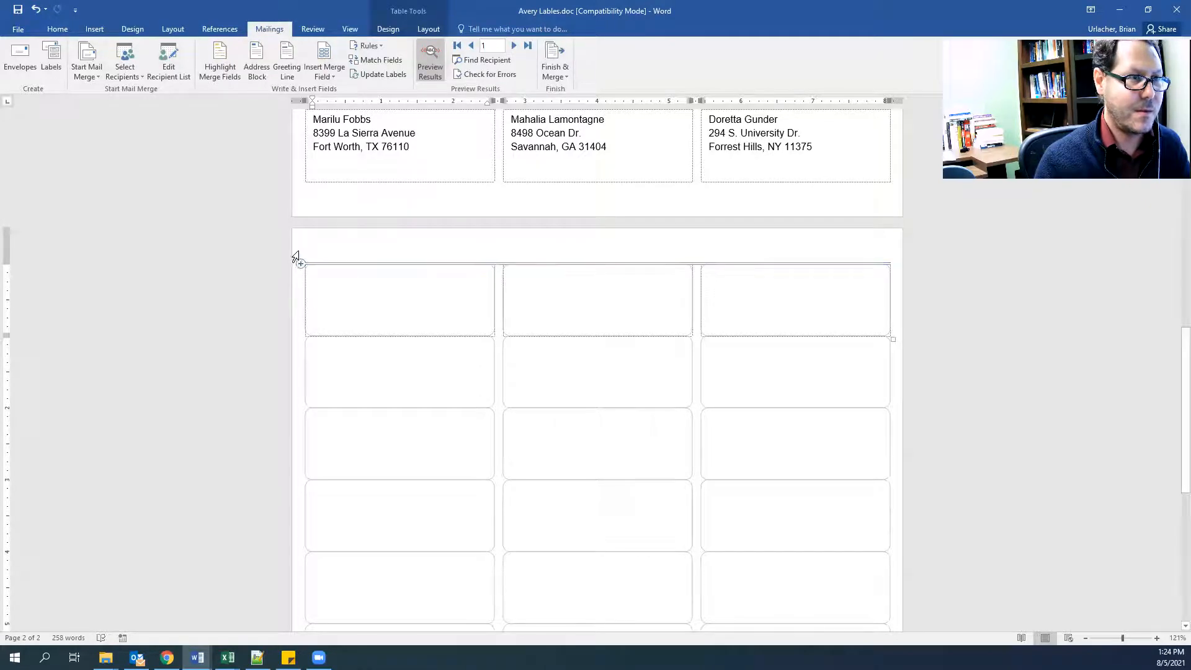
# - Turn off the results preview and review the merge fields and Next Record rules in the first page's labels
pyautogui.click(340, 301)
pyautogui.scroll(10, 439, 320)
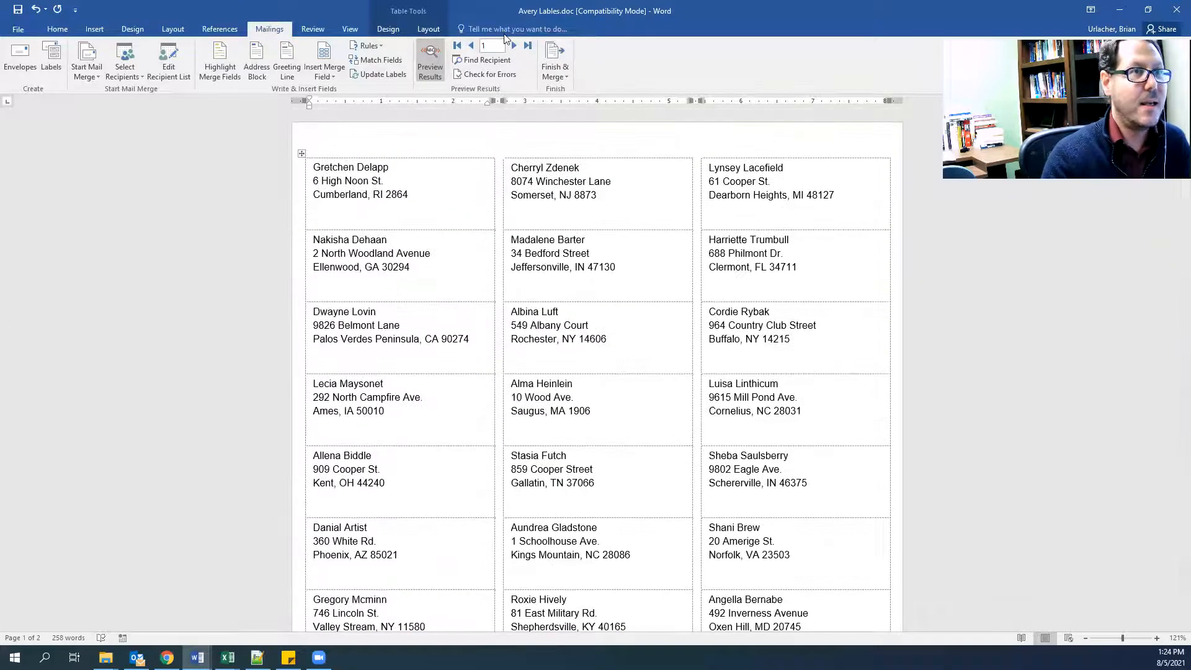
pyautogui.click(429, 58)
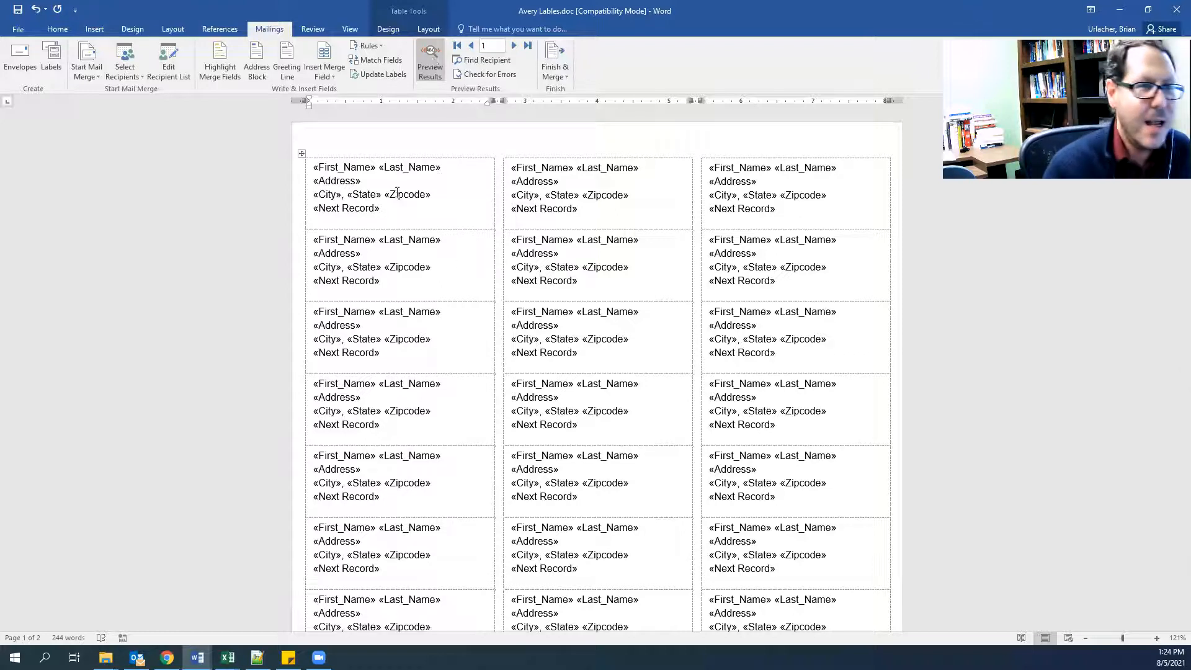
pyautogui.scroll(-5, 605, 298)
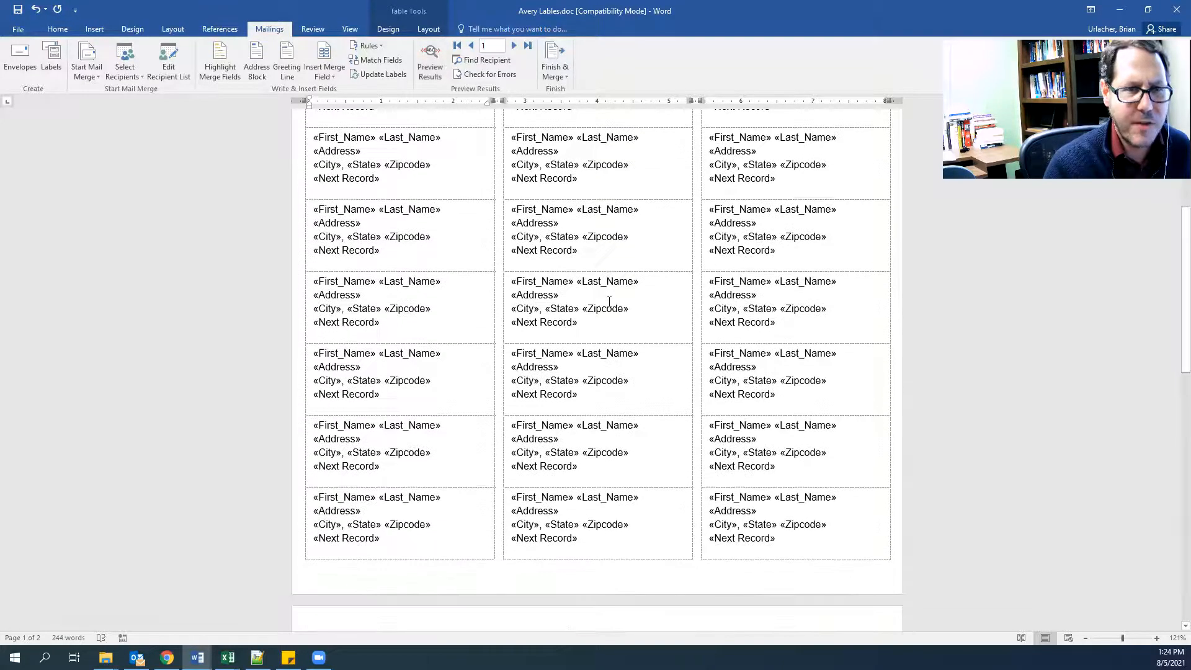
pyautogui.scroll(3, 609, 302)
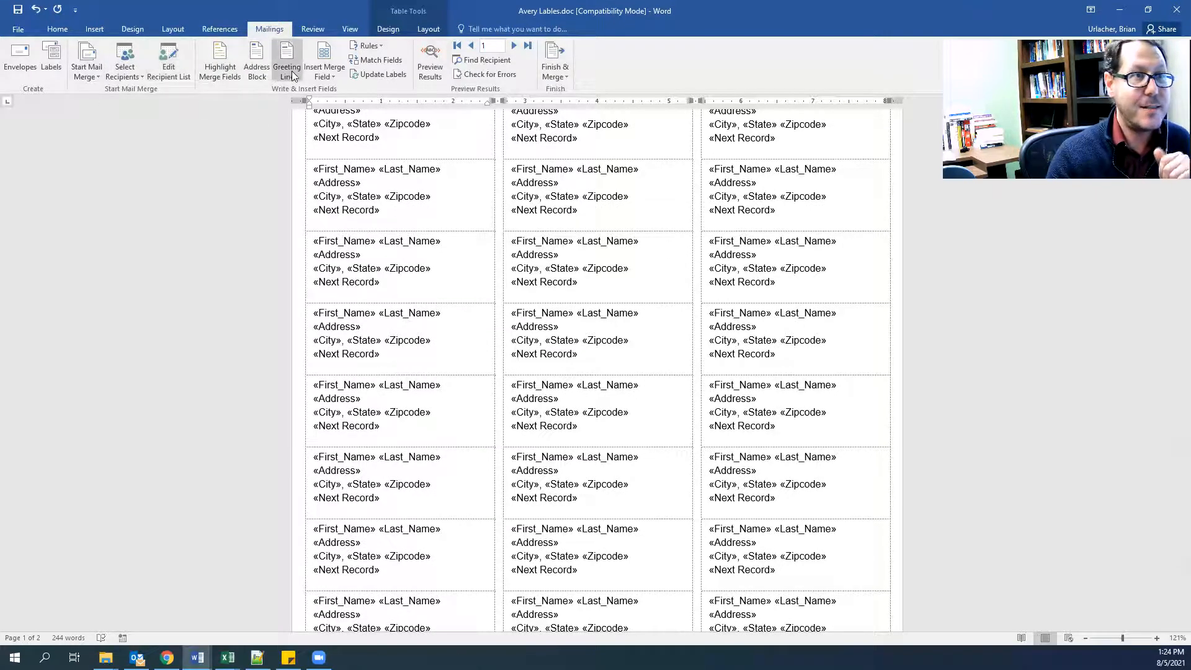
# - Finish the merge to a new document of individual labels, including all records
pyautogui.click(555, 69)
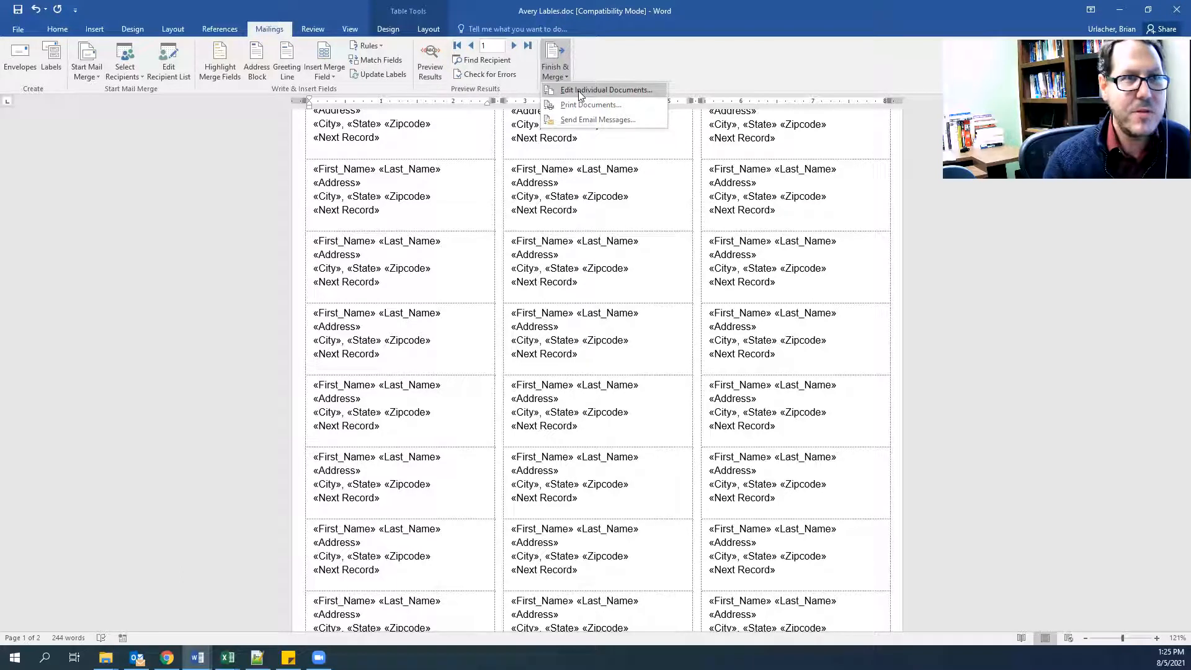
pyautogui.click(580, 92)
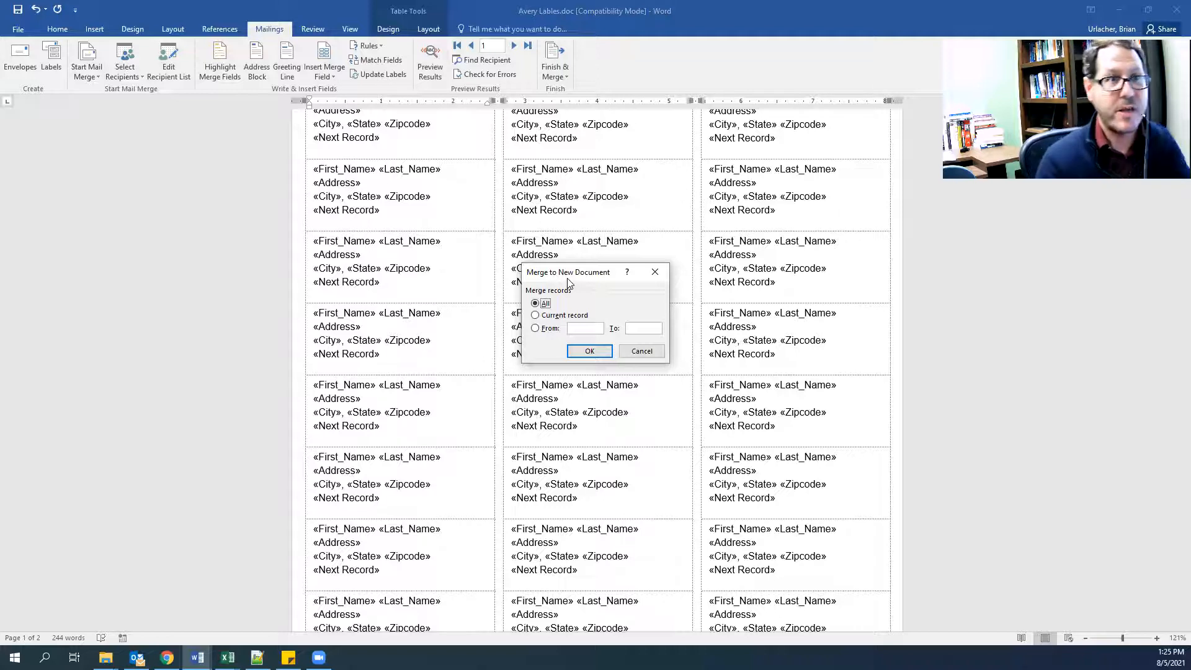
pyautogui.click(590, 352)
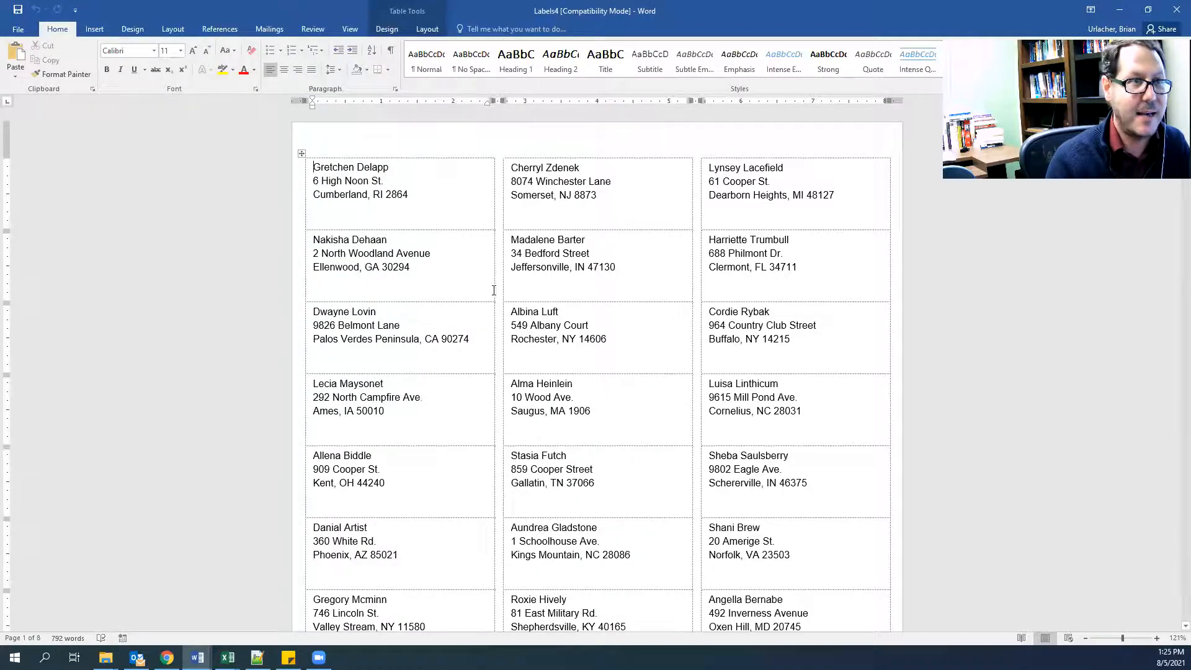
# - Look through the pages of merged labels in the new document and return to the first page
pyautogui.scroll(-9, 494, 290)
pyautogui.scroll(-8, 492, 290)
pyautogui.scroll(15, 487, 285)
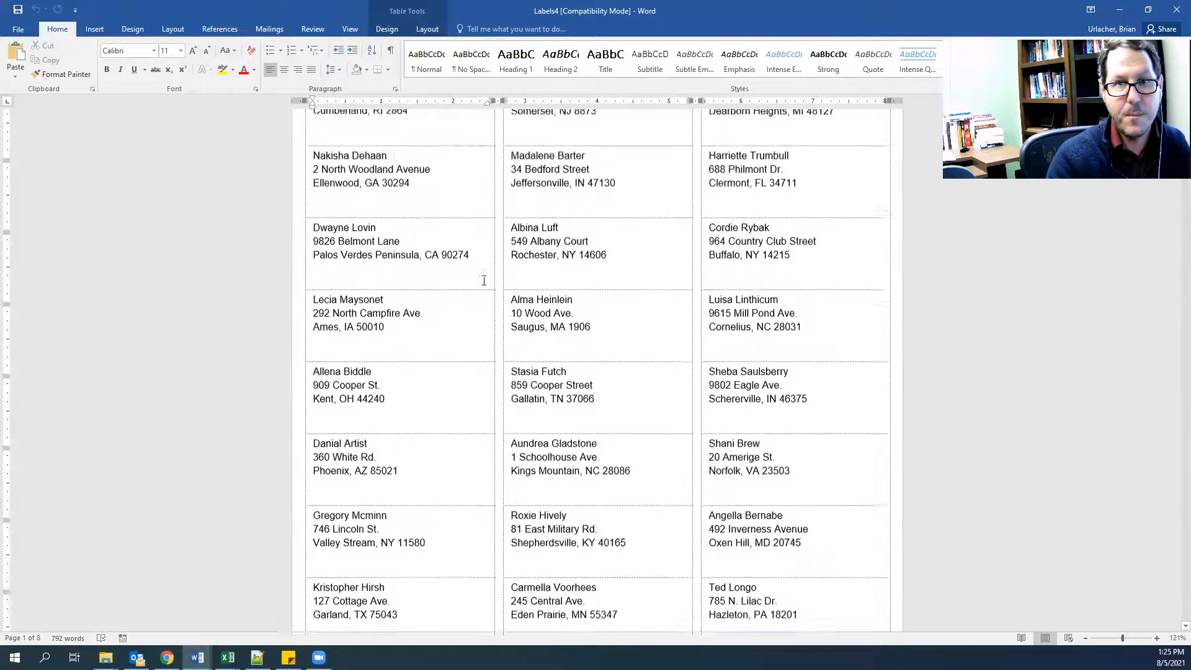
pyautogui.scroll(-20, 465, 277)
pyautogui.scroll(-10, 381, 268)
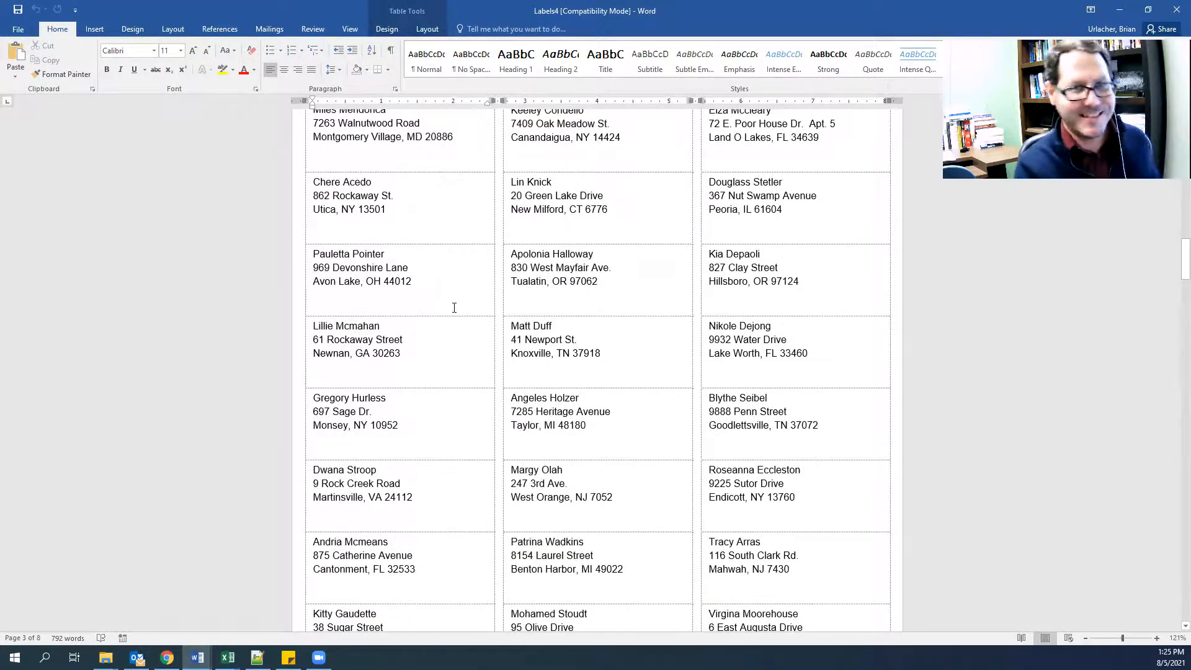
pyautogui.scroll(-20, 454, 307)
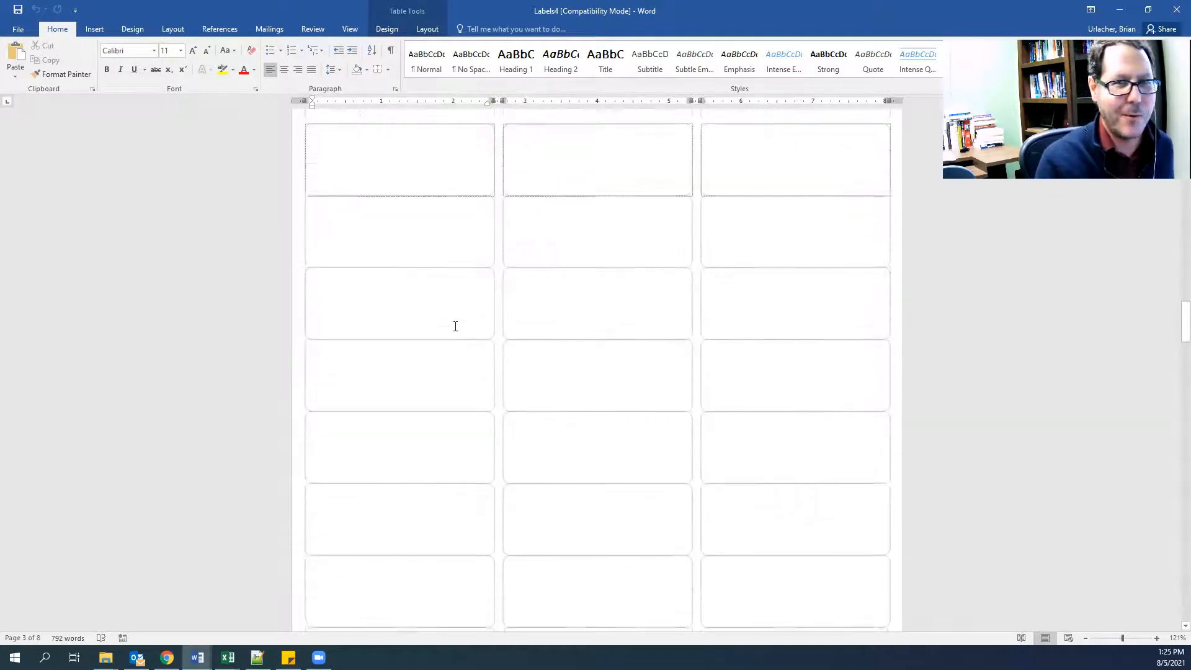
pyautogui.scroll(-5, 456, 326)
pyautogui.moveTo(1178, 349); pyautogui.dragTo(1183, 115)
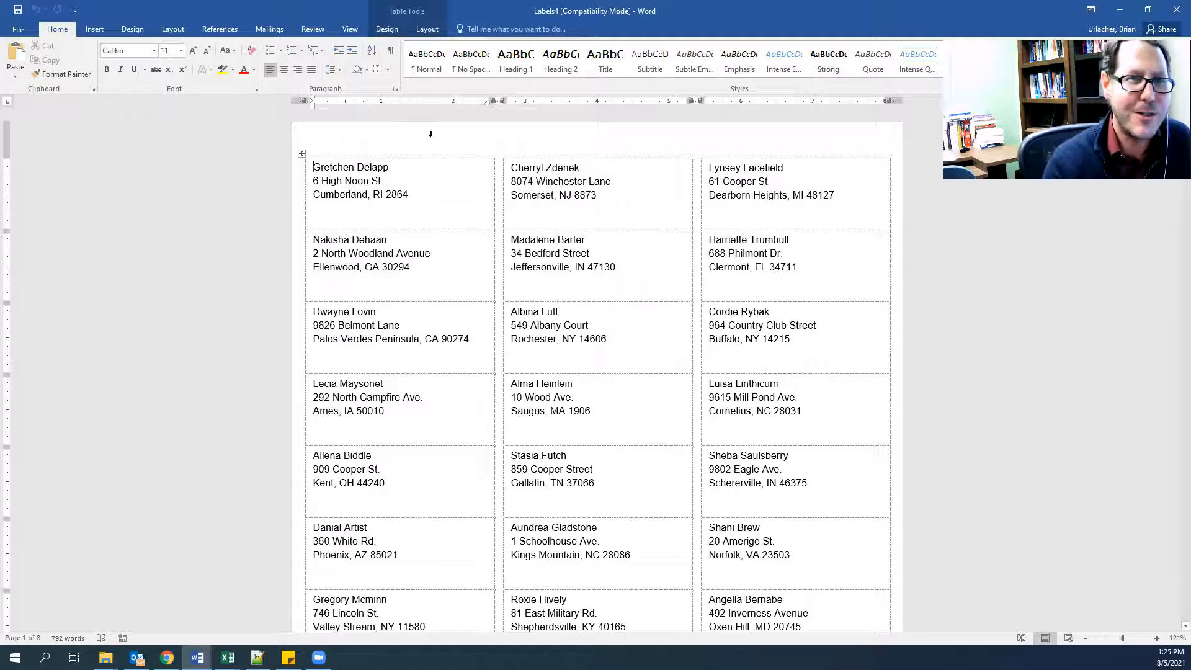
pyautogui.click(473, 148)
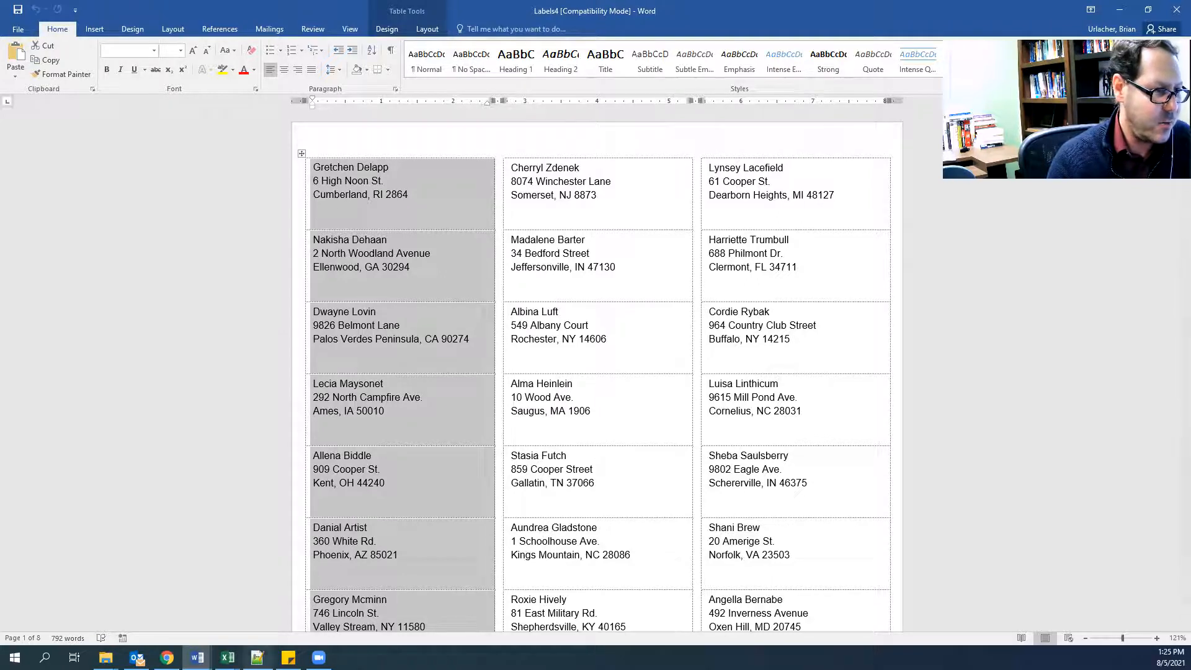
# - Switch to the survey thank-you letter in Document2 and start a Letters mail merge
pyautogui.click(197, 657)
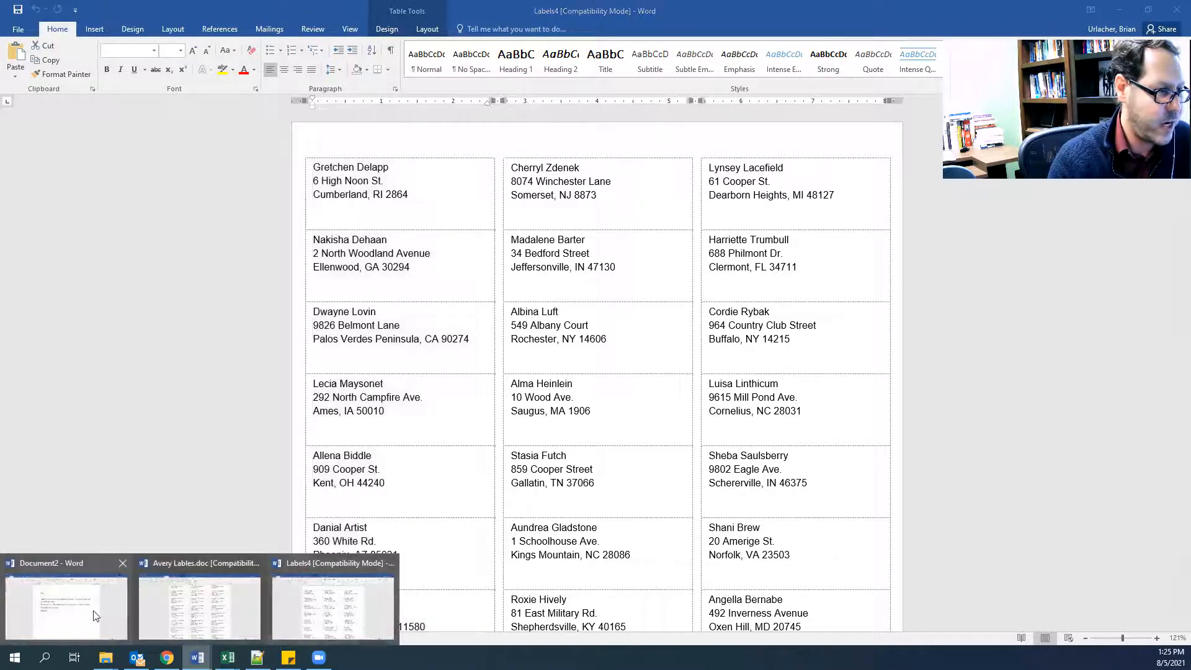
pyautogui.click(72, 611)
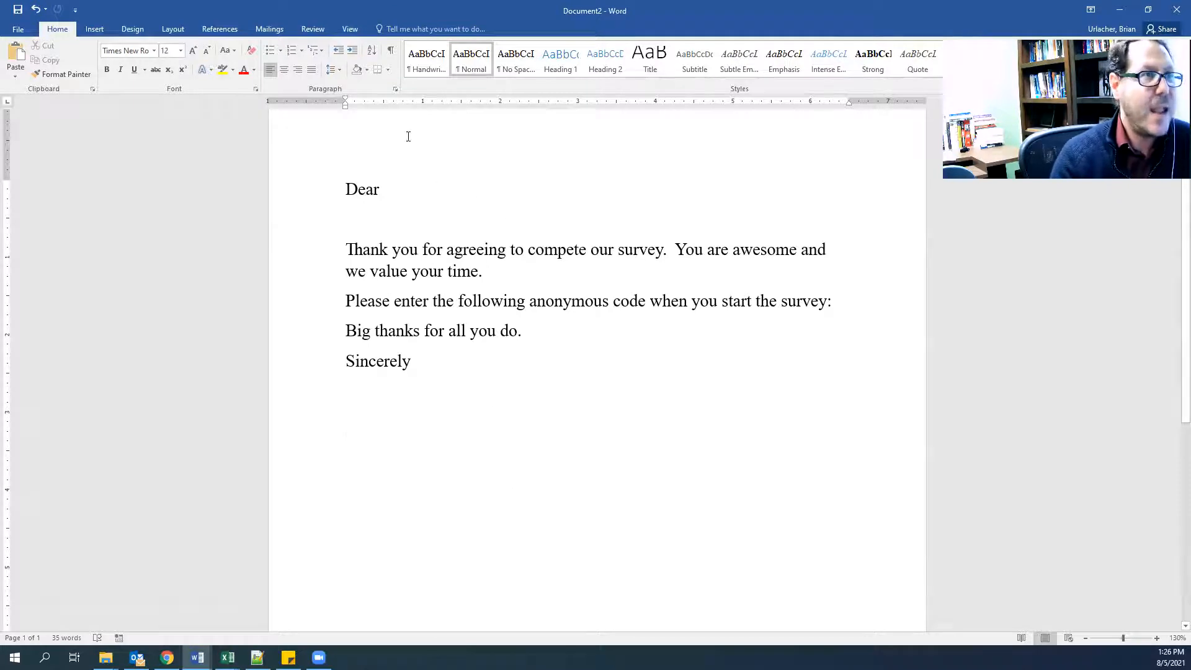
pyautogui.click(266, 28)
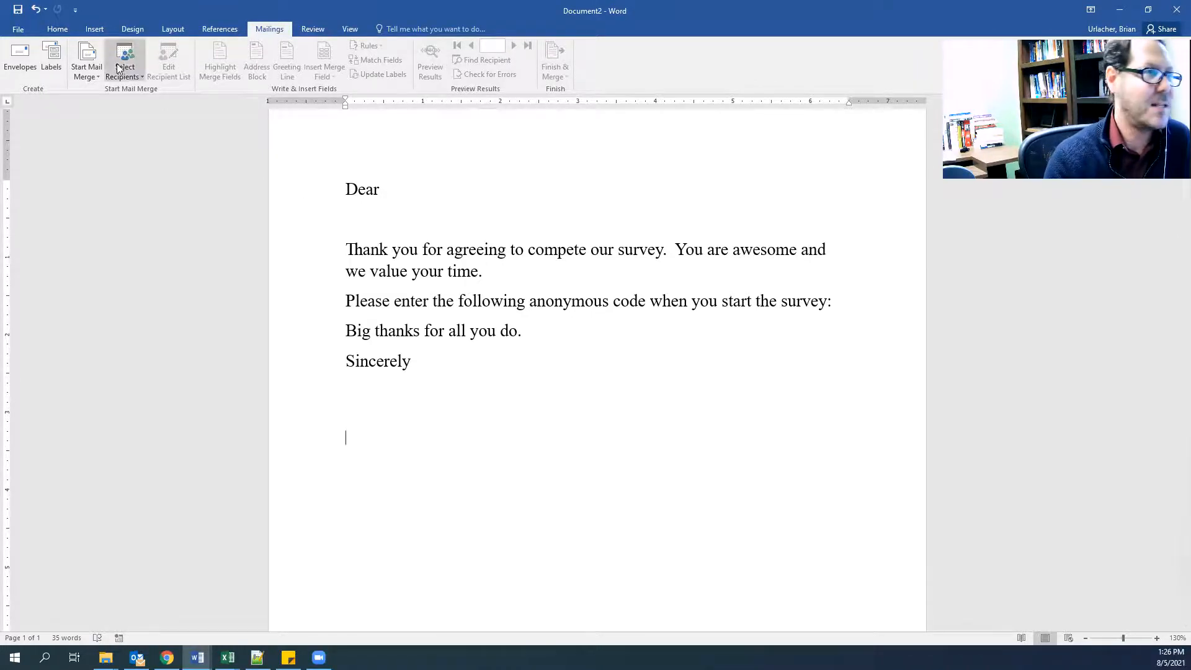
pyautogui.click(79, 75)
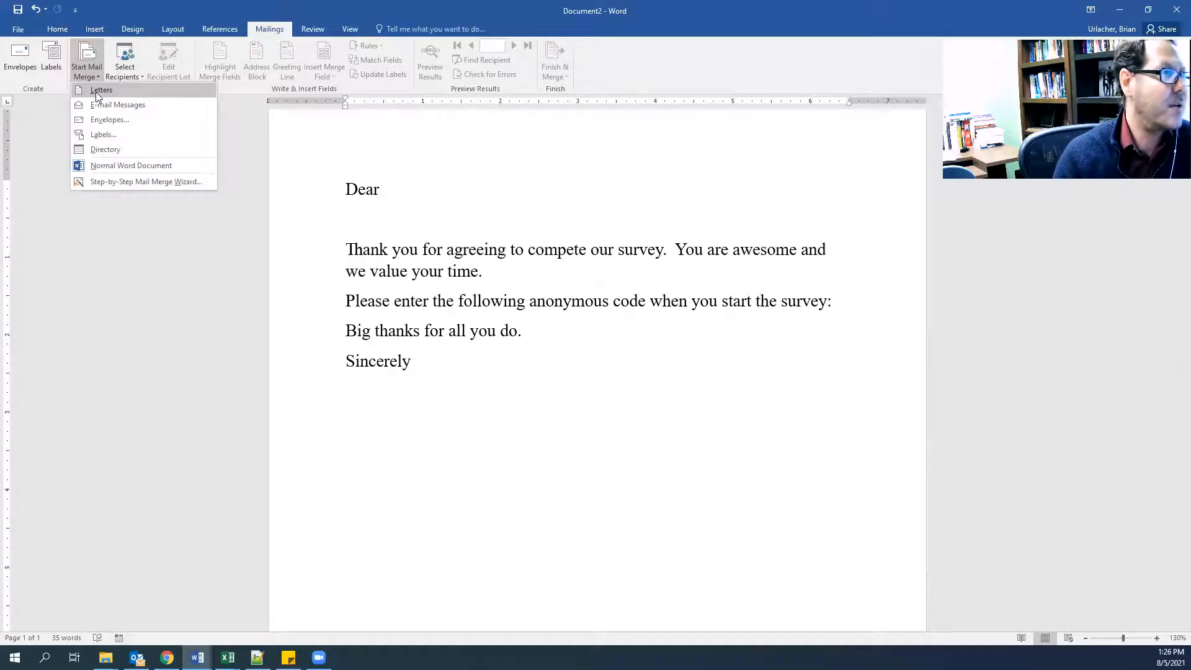
pyautogui.click(98, 91)
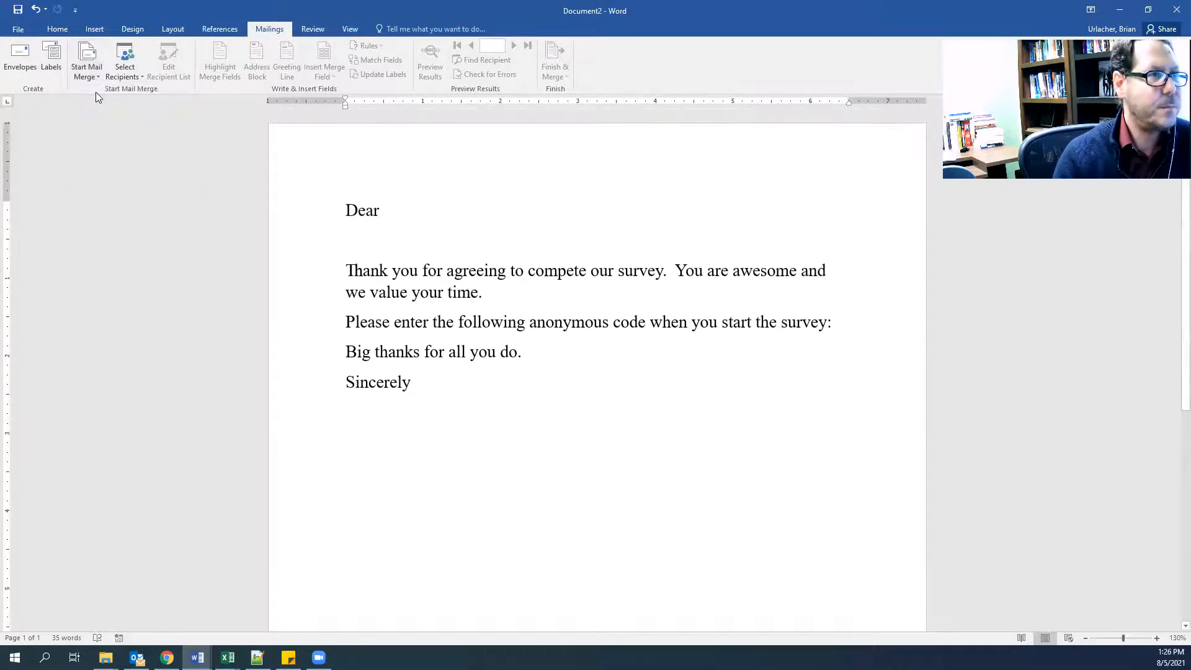
# - Use the Demo$ sheet of Excel Academy.xlsx in the Documents folder as the letter's existing recipient list, with headers in the first row
pyautogui.click(130, 71)
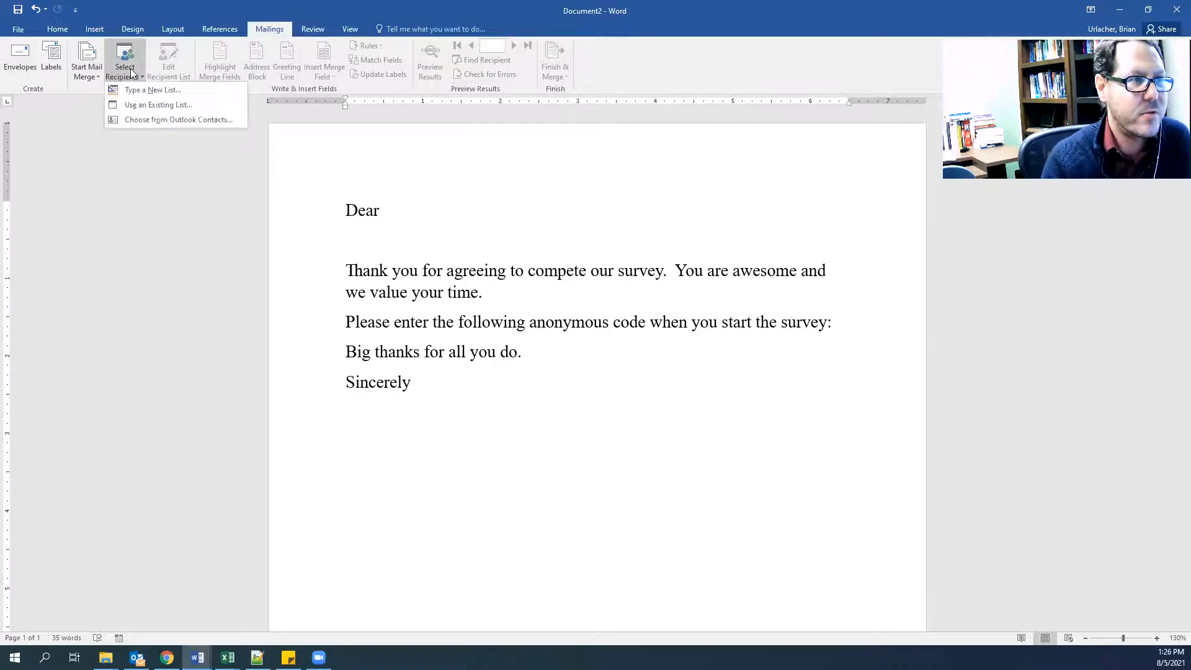
pyautogui.click(148, 105)
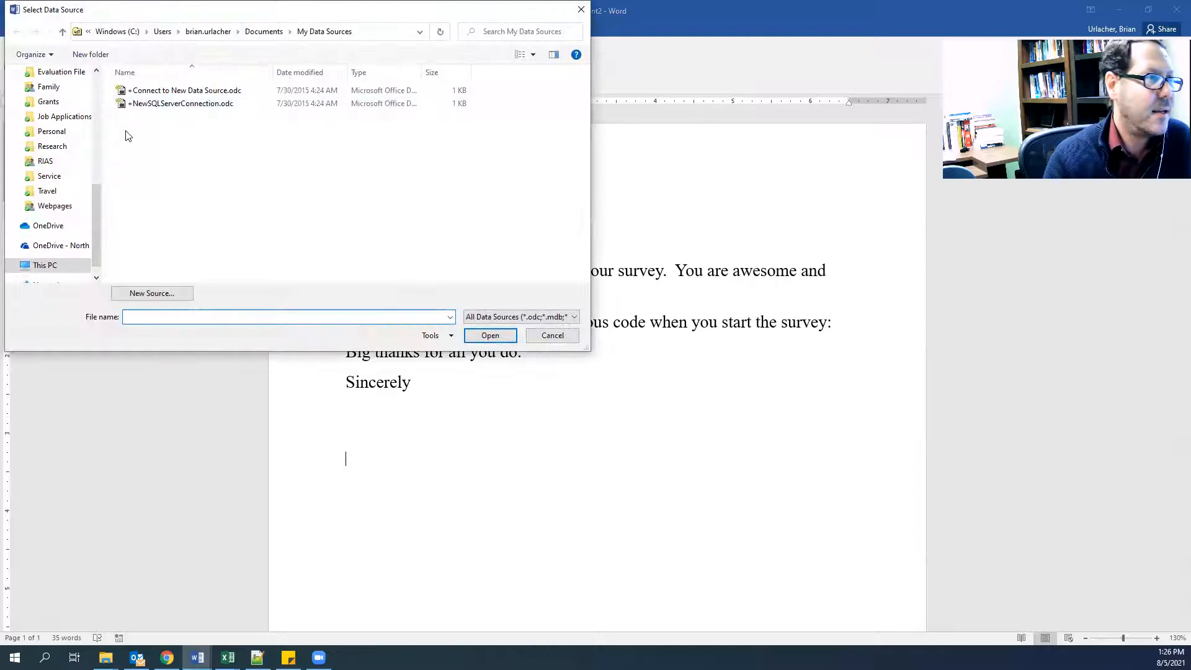
pyautogui.moveTo(96, 199); pyautogui.dragTo(93, 93)
pyautogui.click(56, 112)
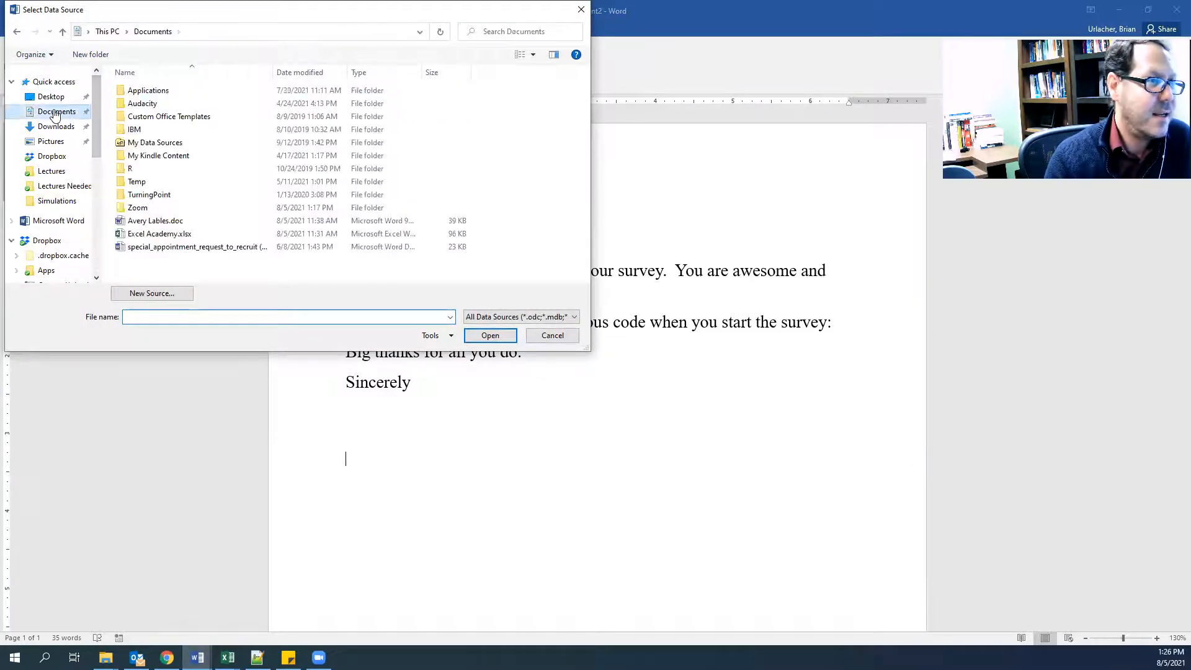
pyautogui.doubleClick(144, 234)
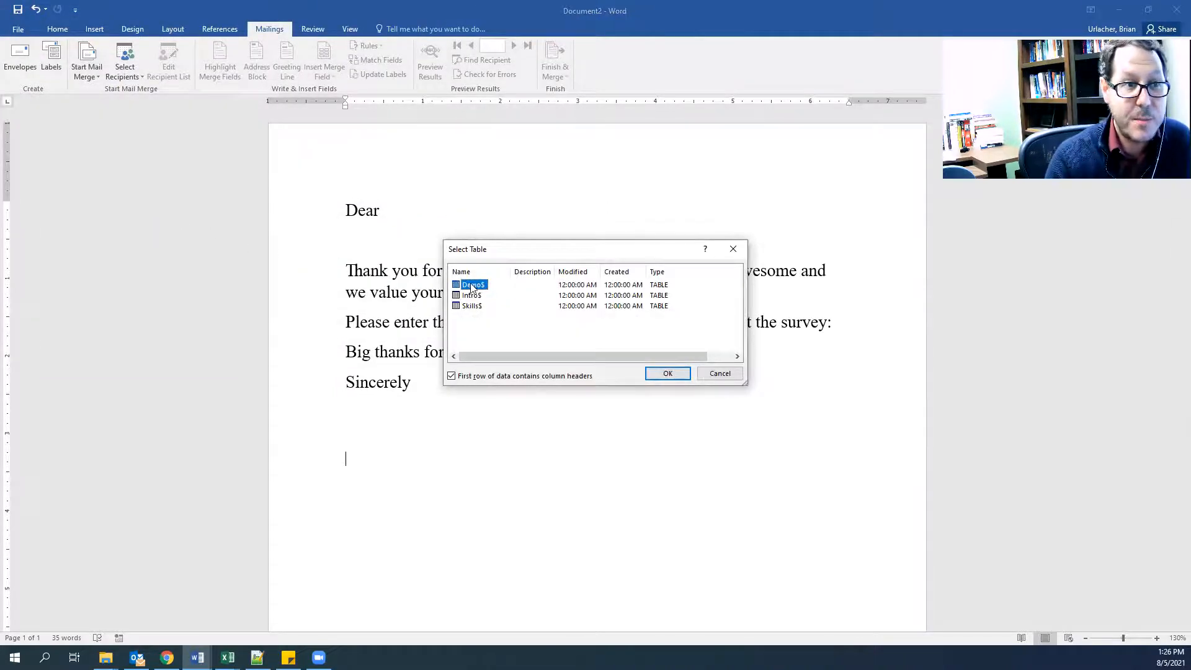
pyautogui.click(668, 374)
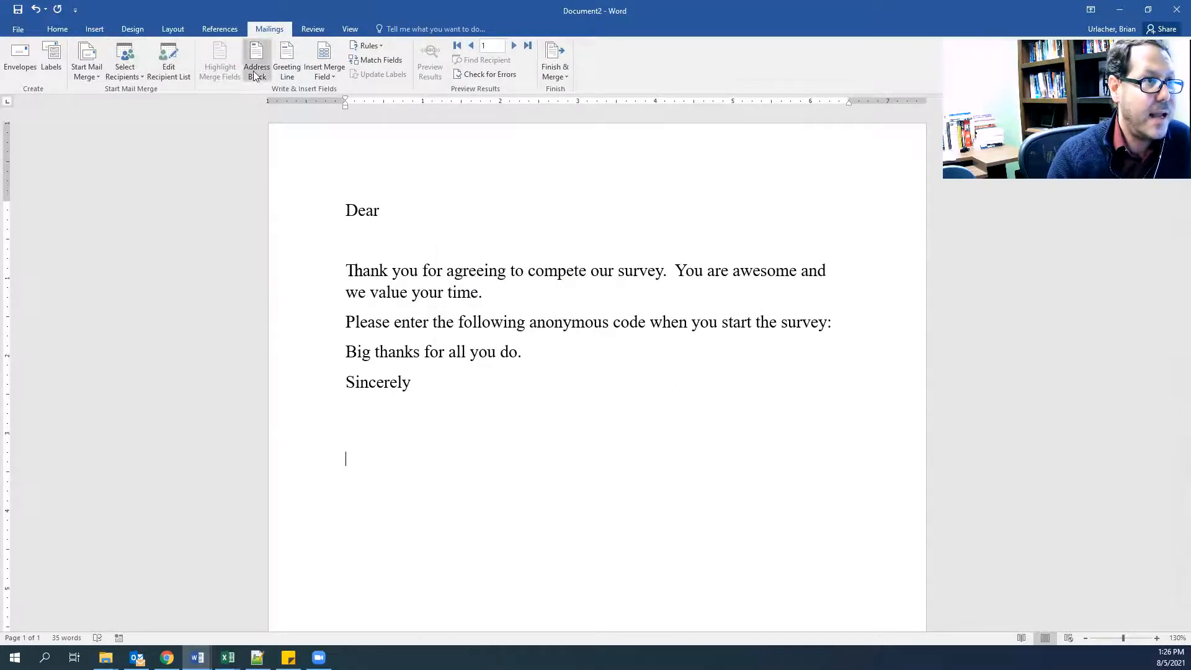
# - Review the entries in the letter's mail merge recipient list and close it without changes
pyautogui.click(168, 62)
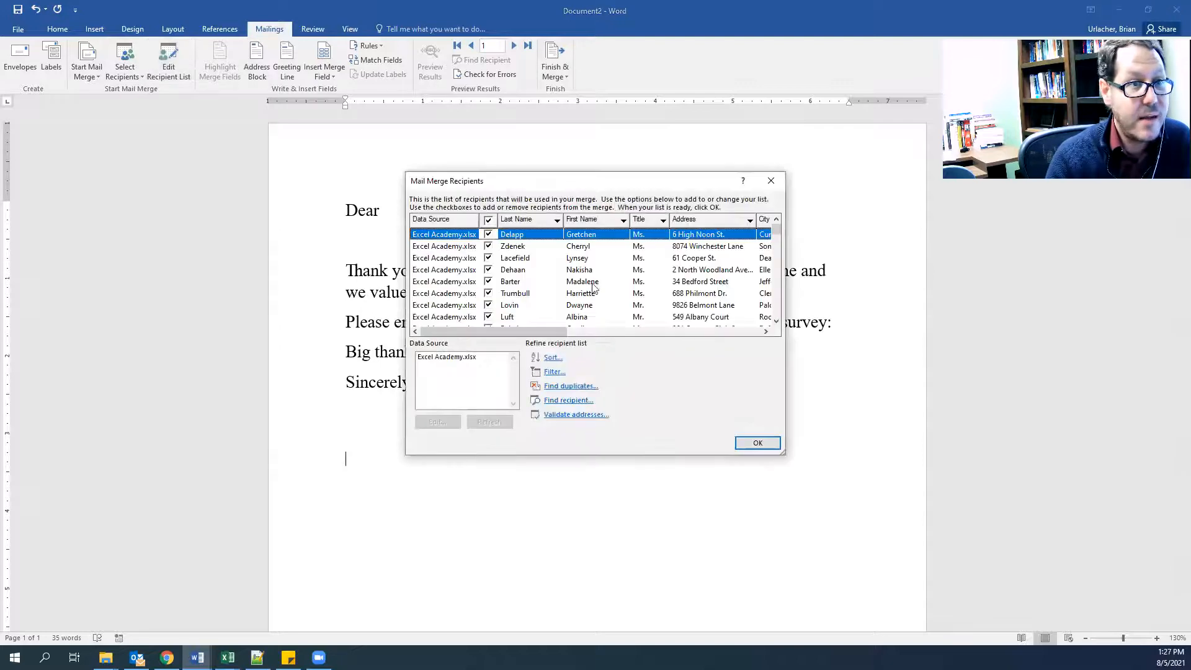
pyautogui.scroll(-1, 552, 256)
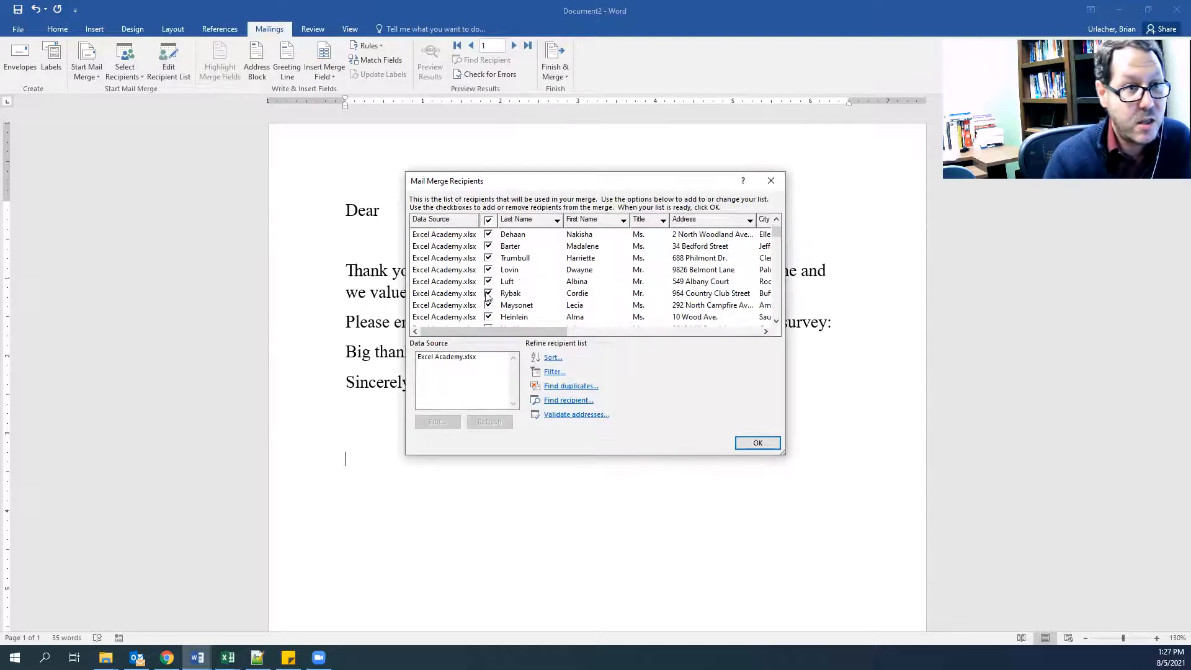
pyautogui.scroll(-2, 558, 281)
pyautogui.scroll(3, 557, 280)
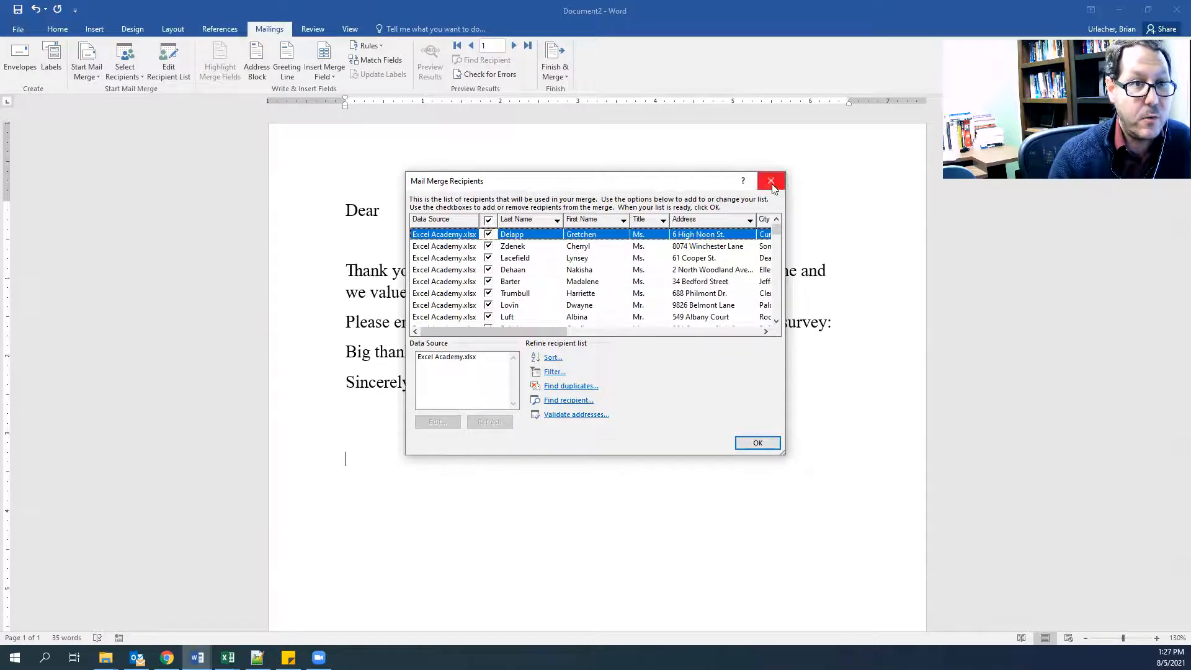
pyautogui.click(771, 181)
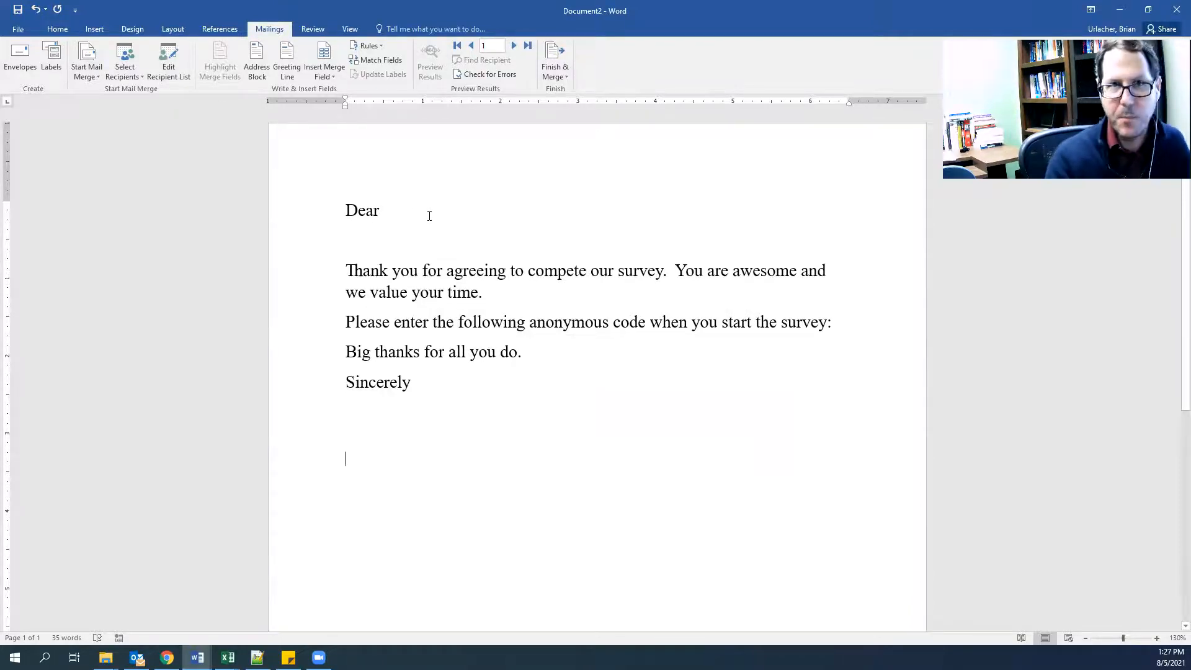
# - Complete the greeting after "Dear" with the Title and Last_Name merge fields, separated by a space and followed by a colon
pyautogui.click(400, 212)
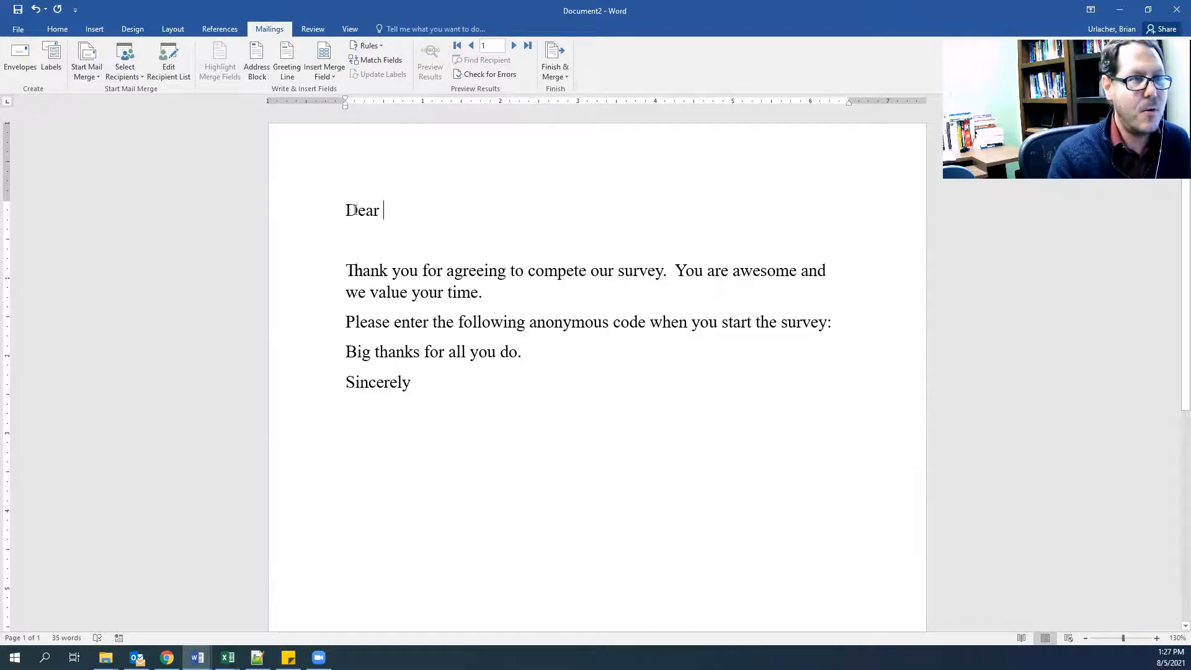
pyautogui.click(324, 76)
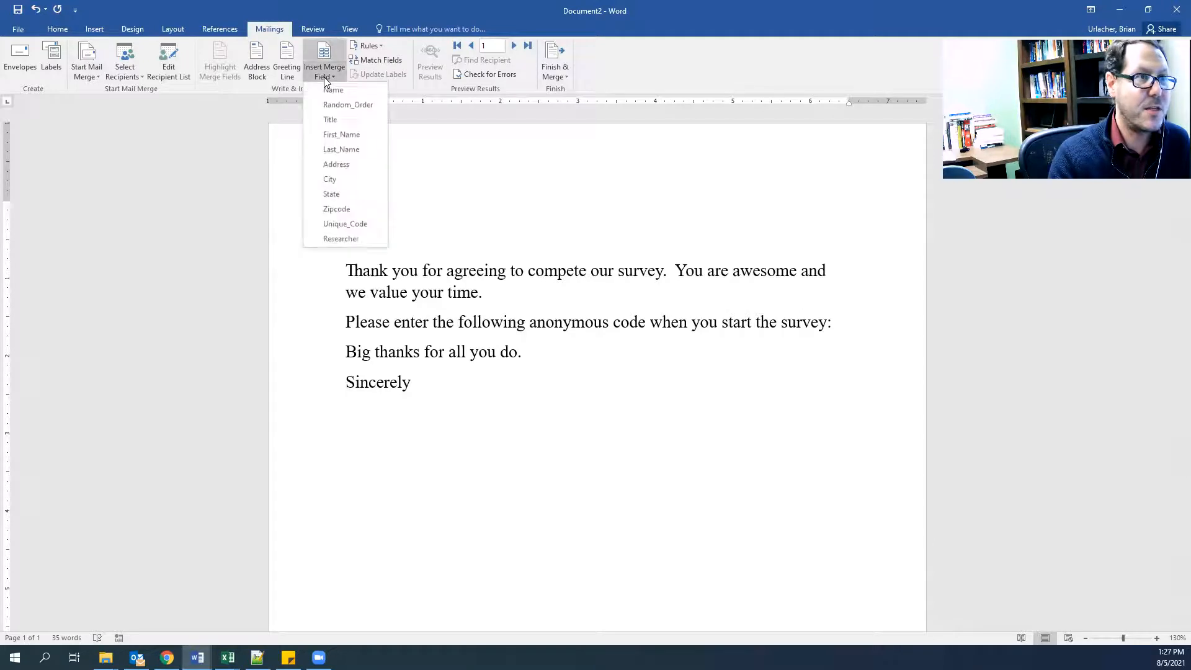
pyautogui.click(352, 119)
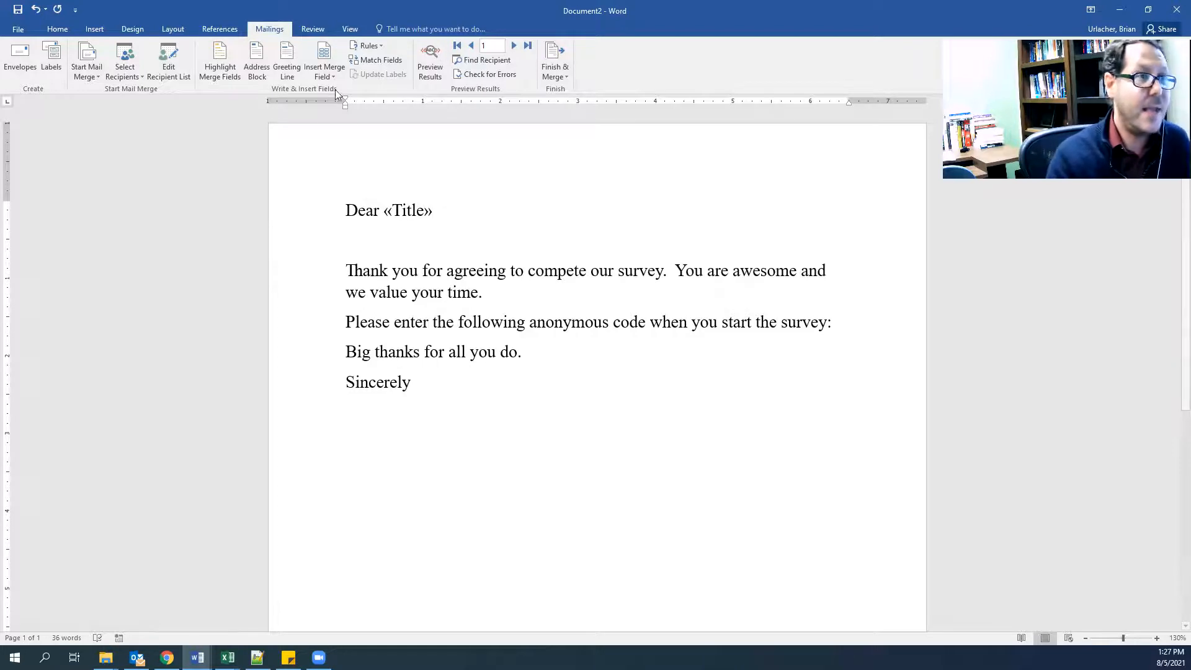
pyautogui.click(327, 74)
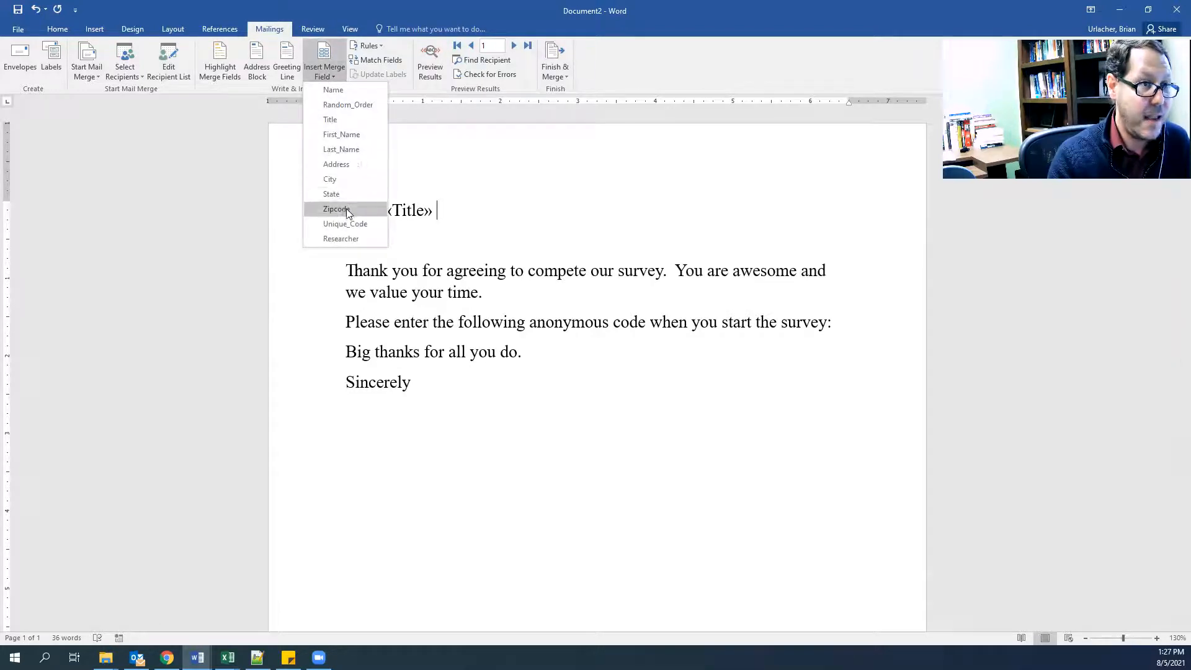
pyautogui.press('Escape')
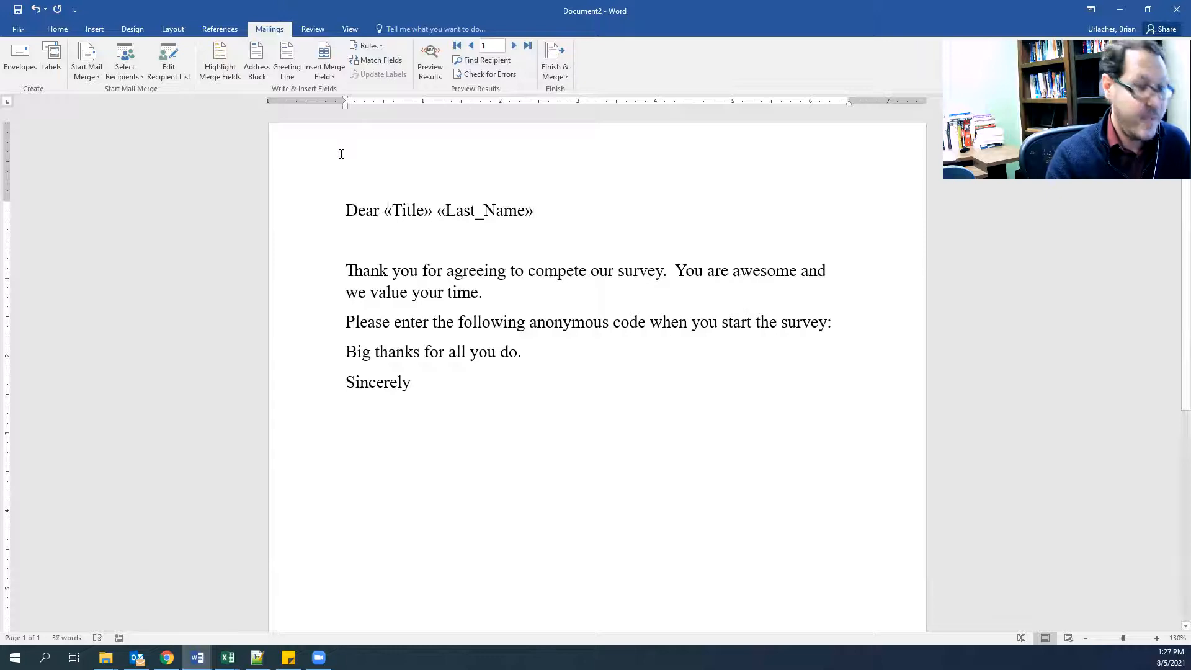
pyautogui.write(':')
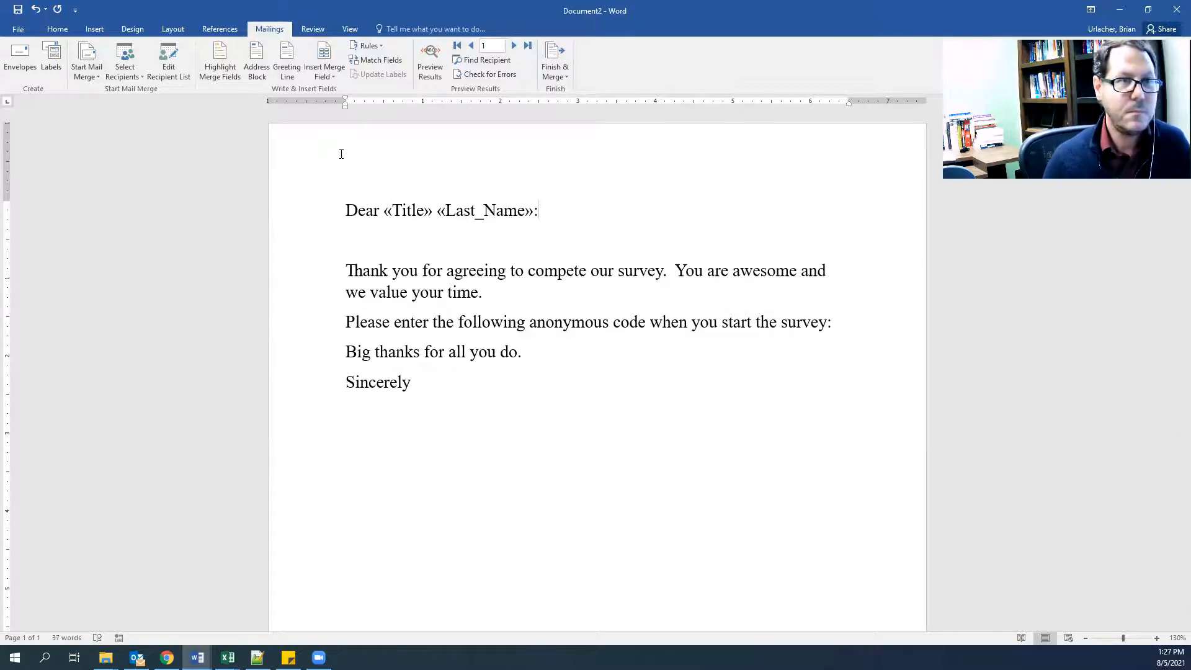
# - Check the greeting in the results preview and insert the Unique_Code merge field at the end of the anonymous code sentence
pyautogui.click(430, 60)
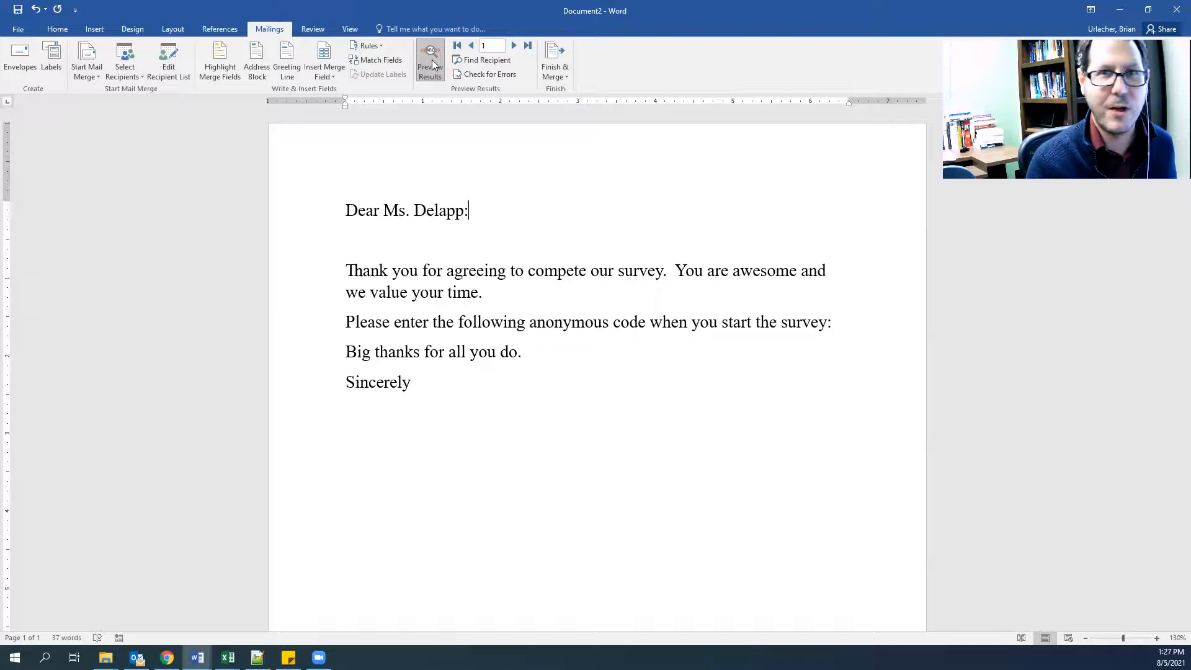
pyautogui.click(432, 60)
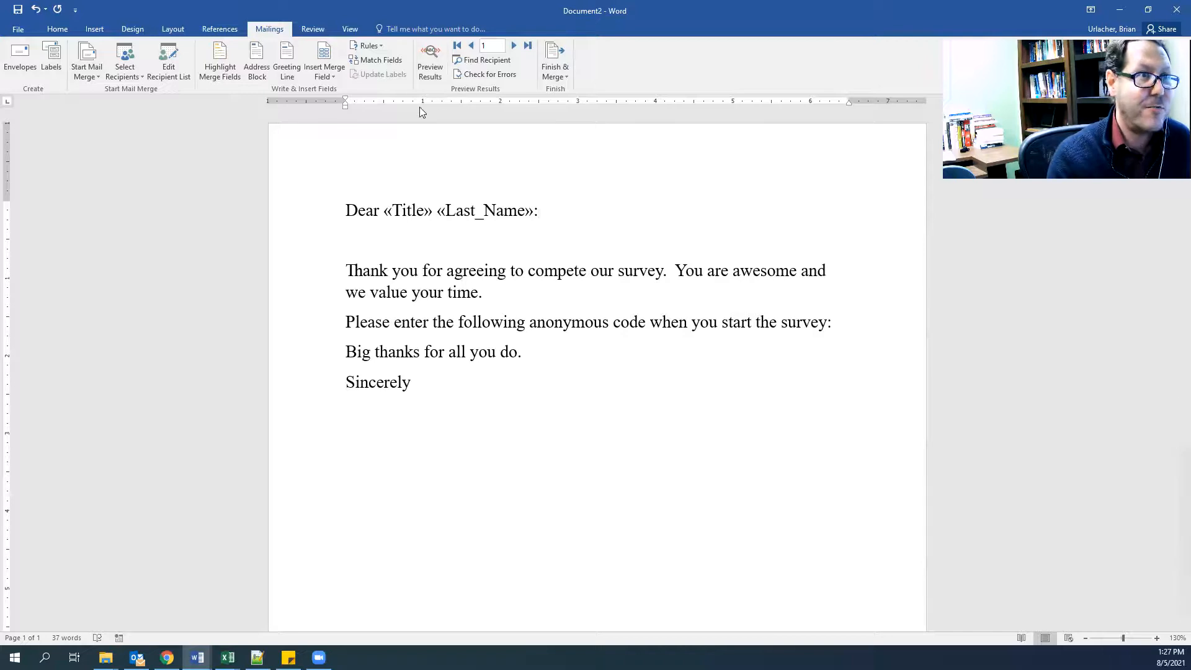
pyautogui.click(324, 73)
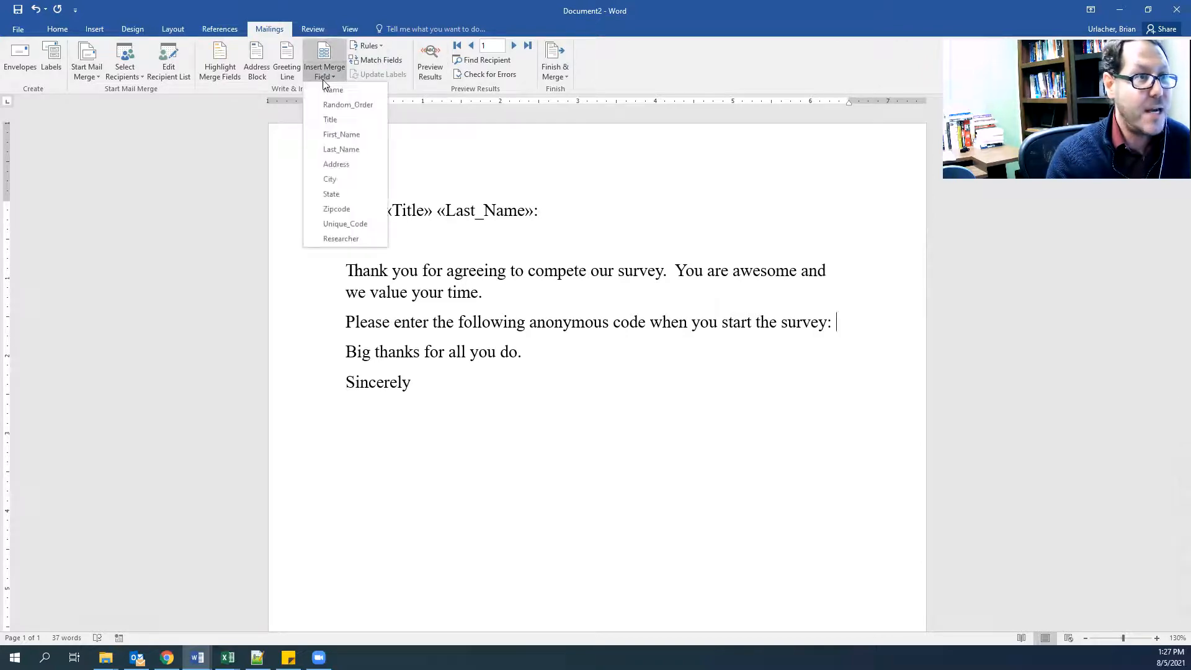
pyautogui.click(358, 224)
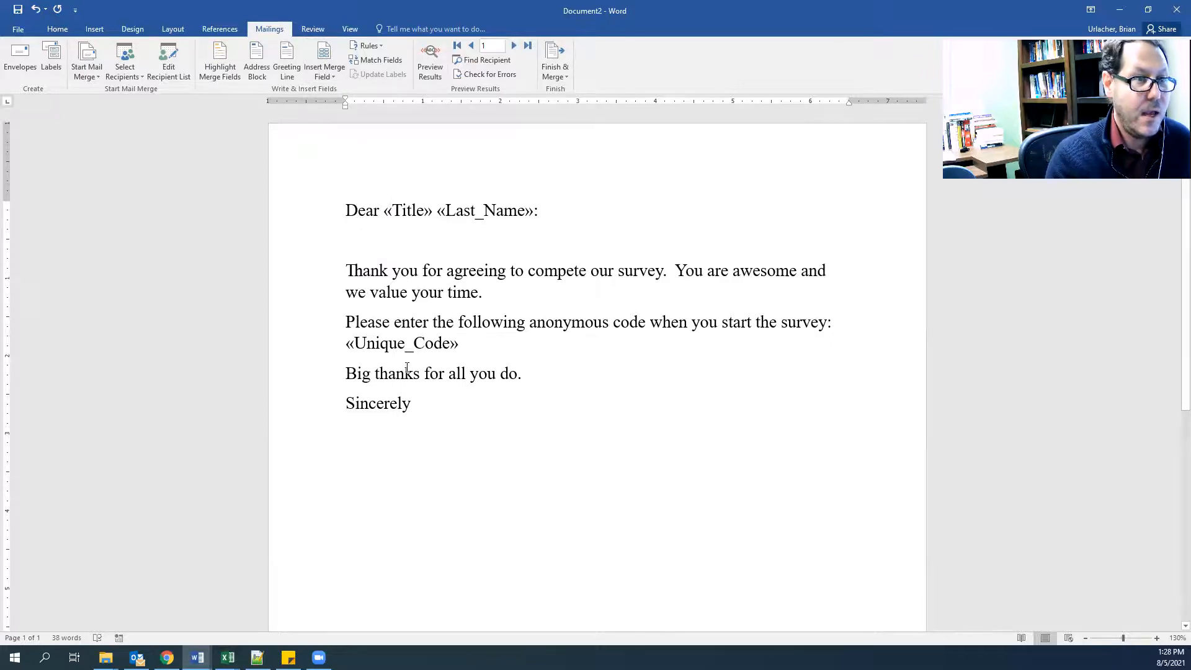
# - Add a comma after "Sincerely" and insert the Researcher merge field on a new line below it
pyautogui.click(524, 379)
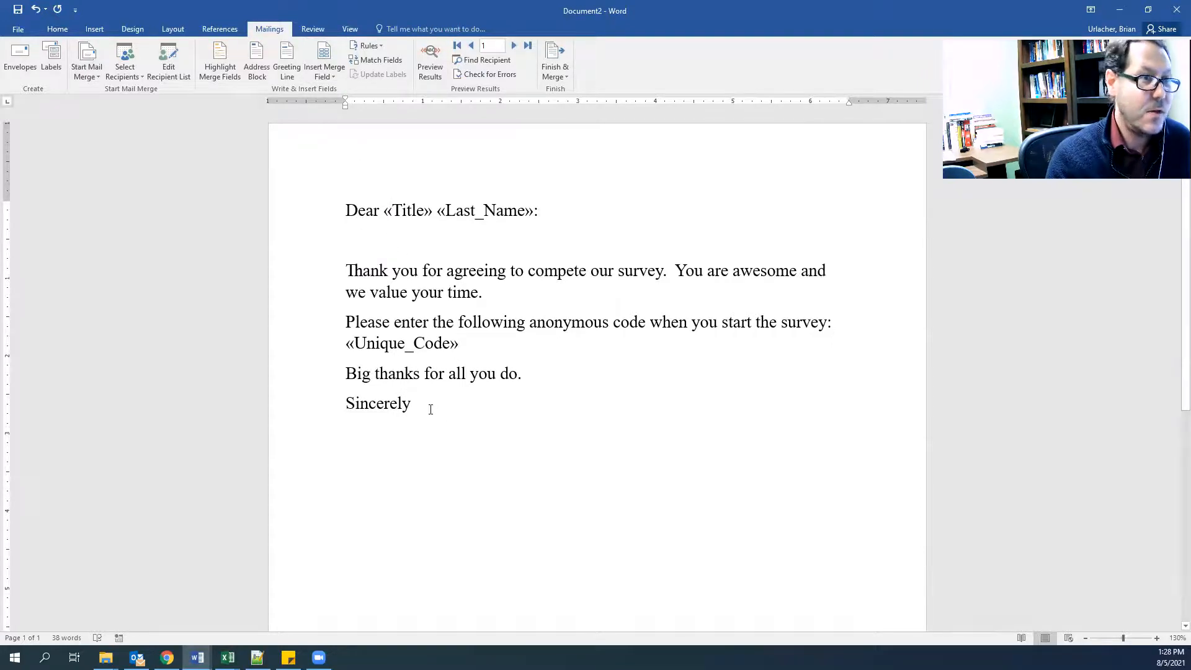
pyautogui.write(',')
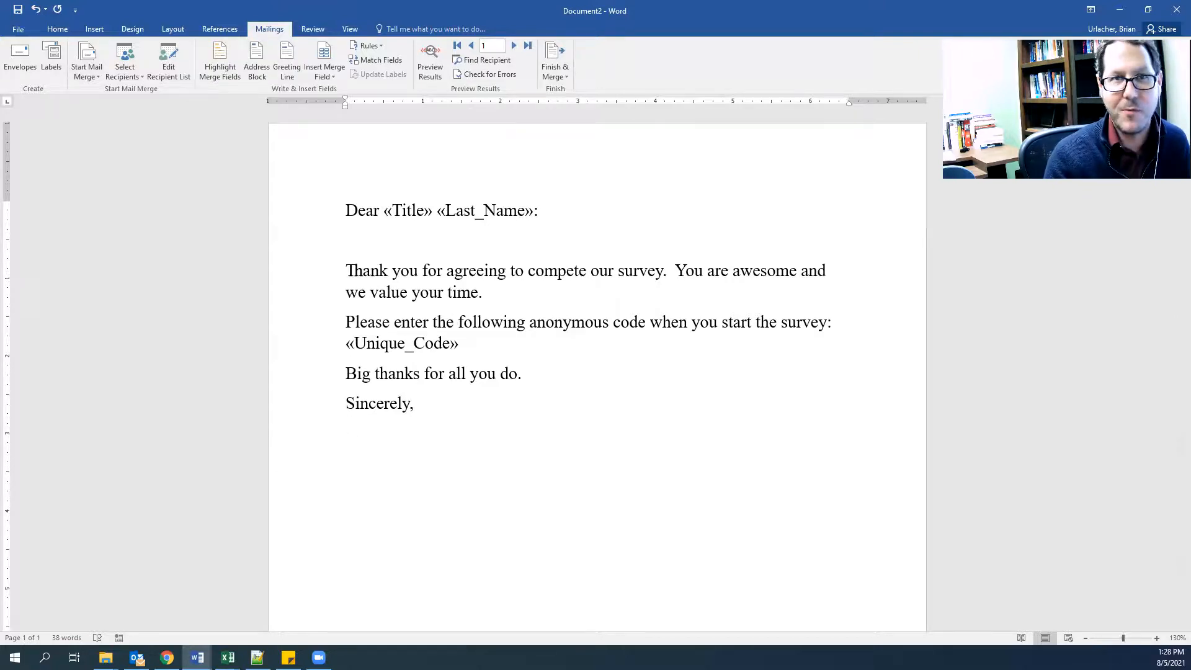
pyautogui.press('Return')
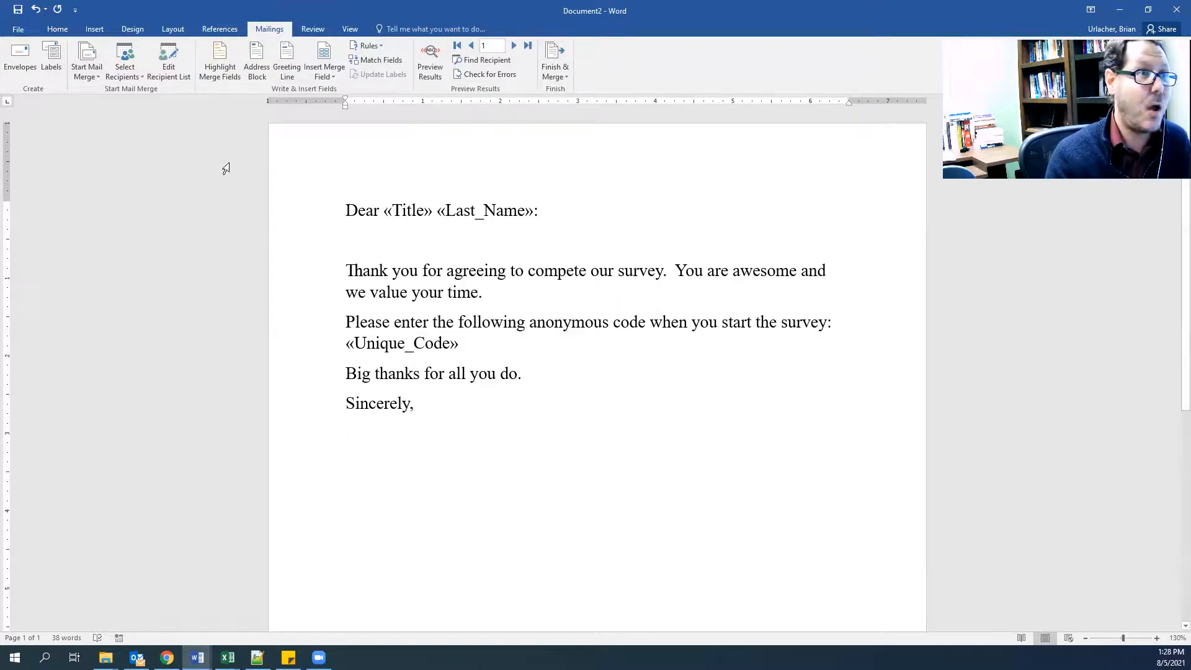
pyautogui.click(318, 77)
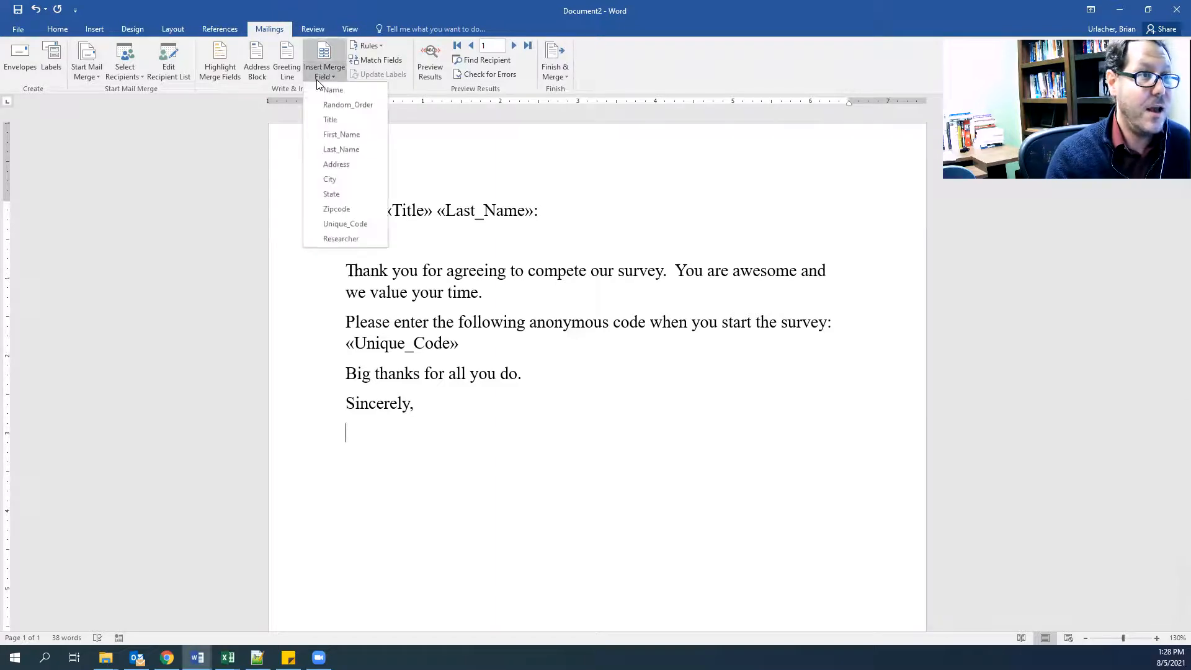
pyautogui.click(342, 239)
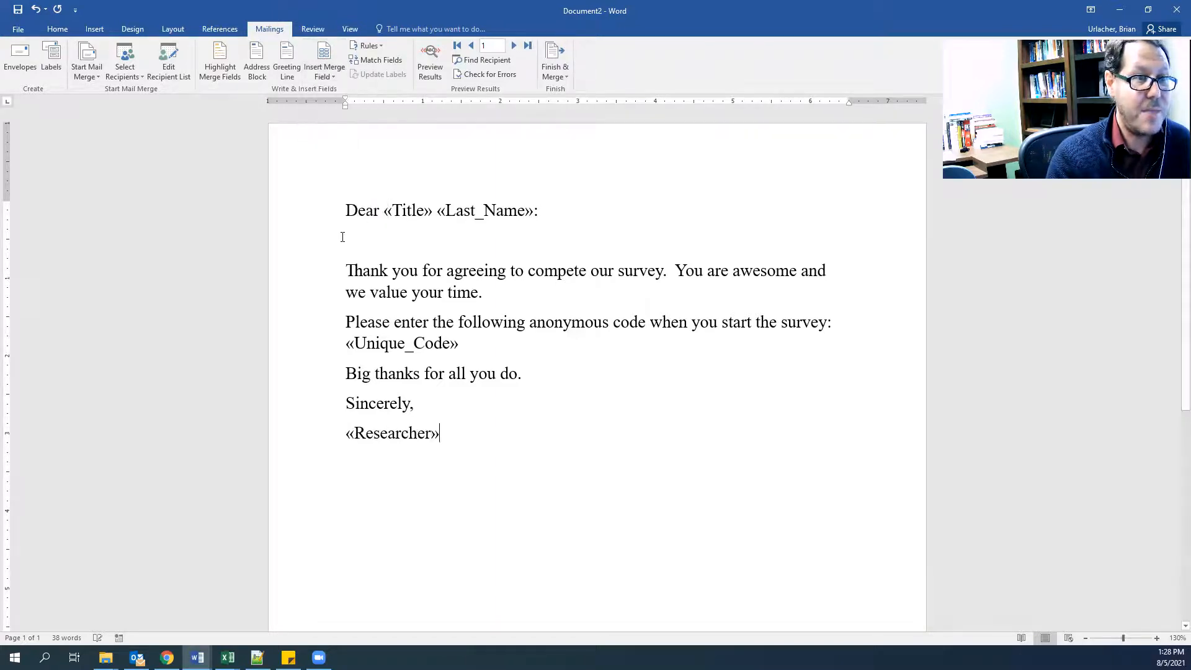
# - Preview the completed letter with the first recipient's data and return to the merge field view
pyautogui.click(434, 55)
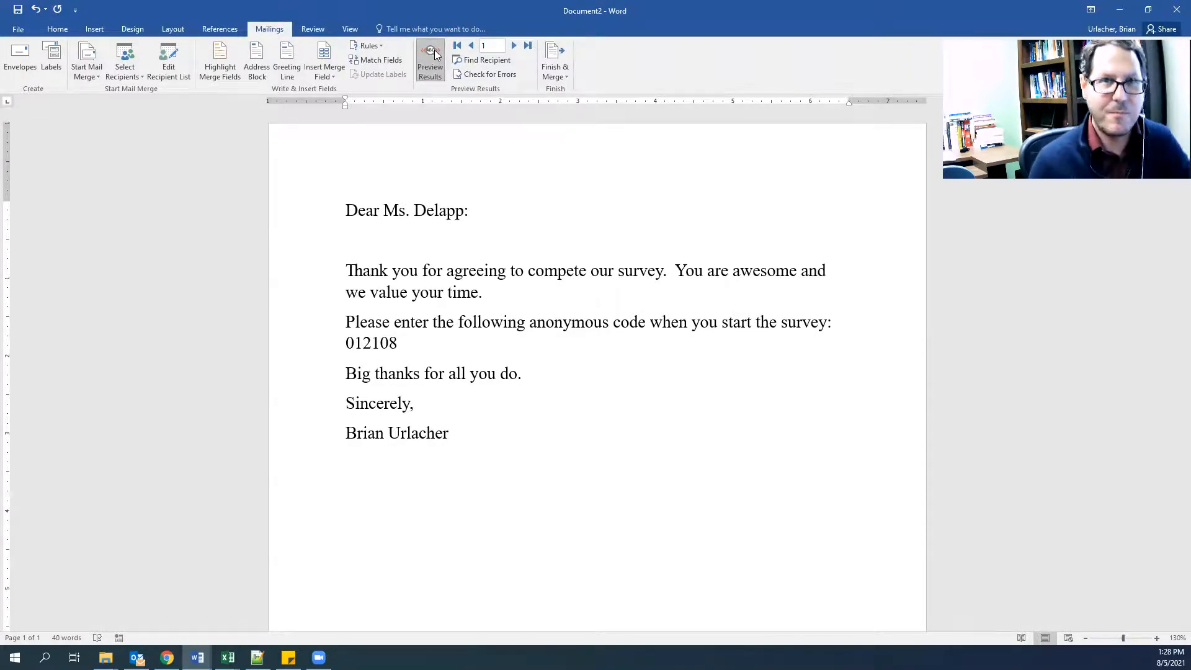
pyautogui.click(441, 248)
pyautogui.click(431, 52)
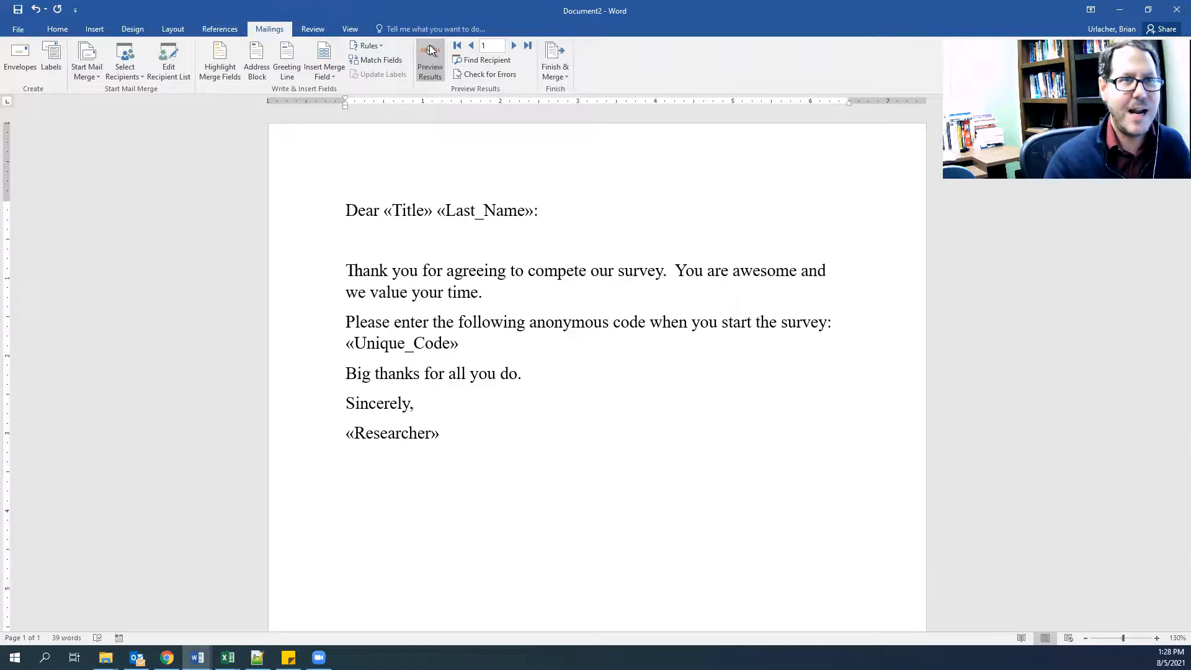
# - Finish the merge to a new document of individual letters, including all records
pyautogui.click(554, 74)
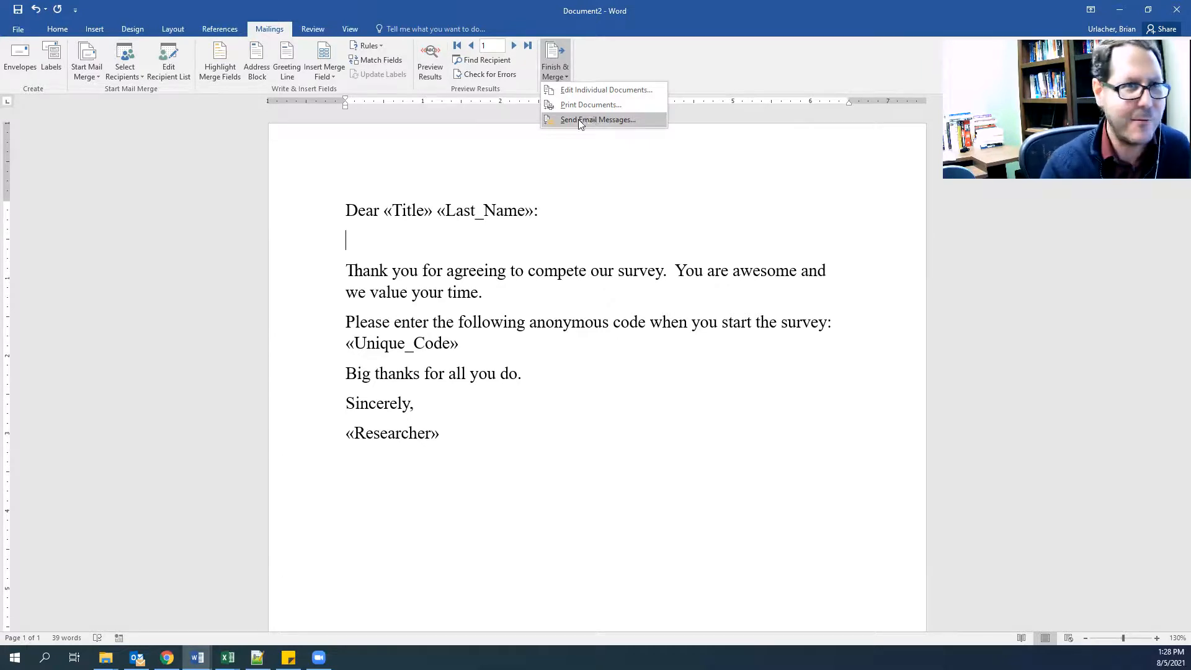
pyautogui.click(594, 90)
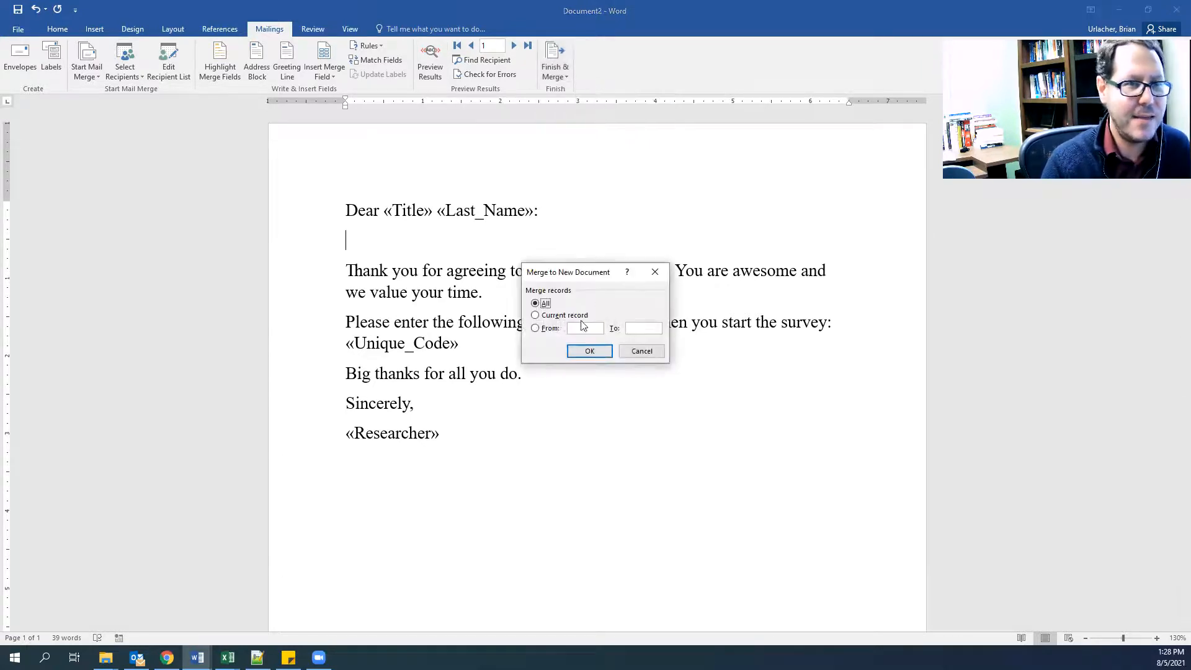
pyautogui.click(590, 351)
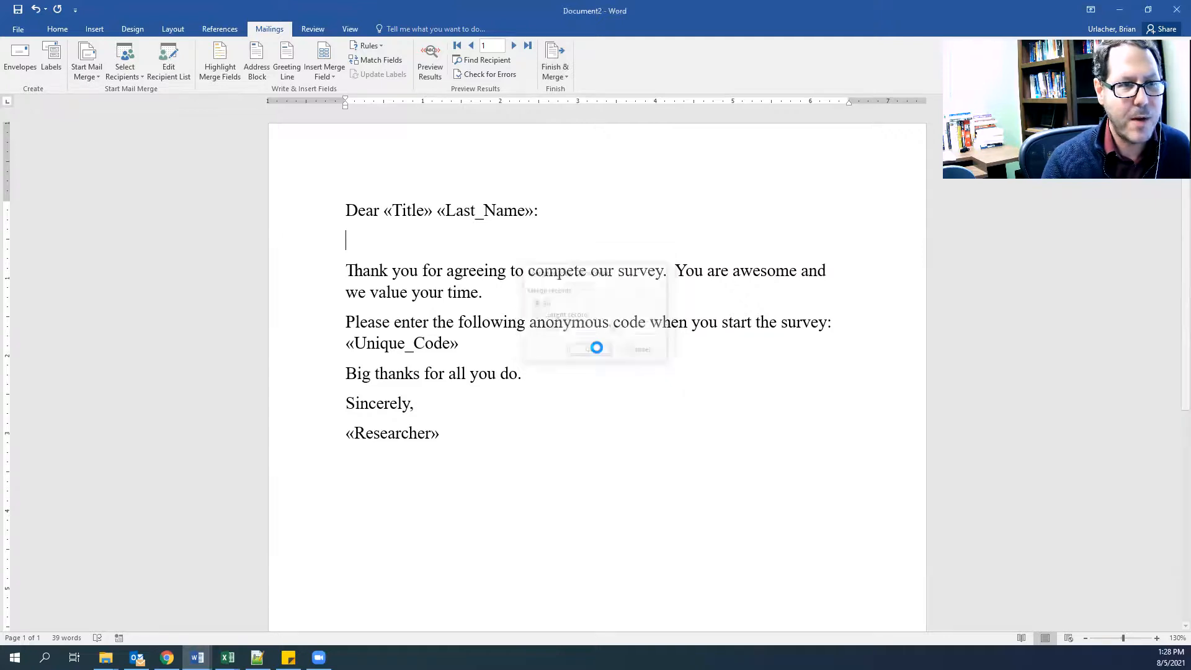
pyautogui.click(529, 371)
# - Look through the first few merged letters, examining each one's greeting, survey code and signature
pyautogui.scroll(-14, 600, 368)
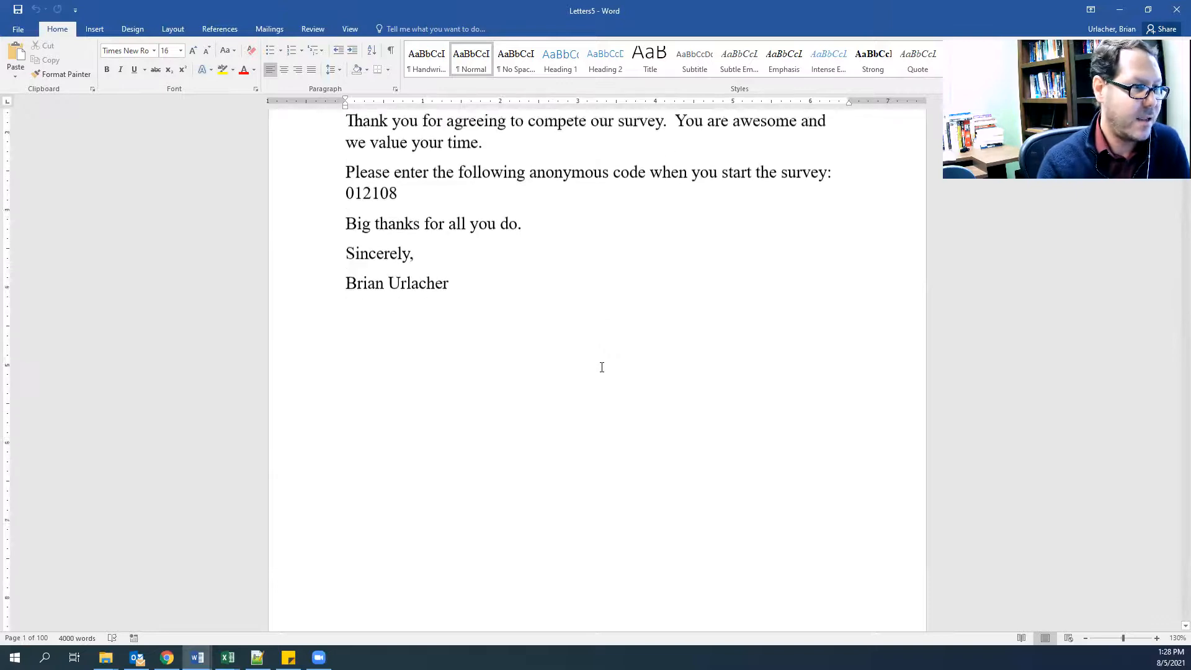
pyautogui.scroll(-16, 592, 315)
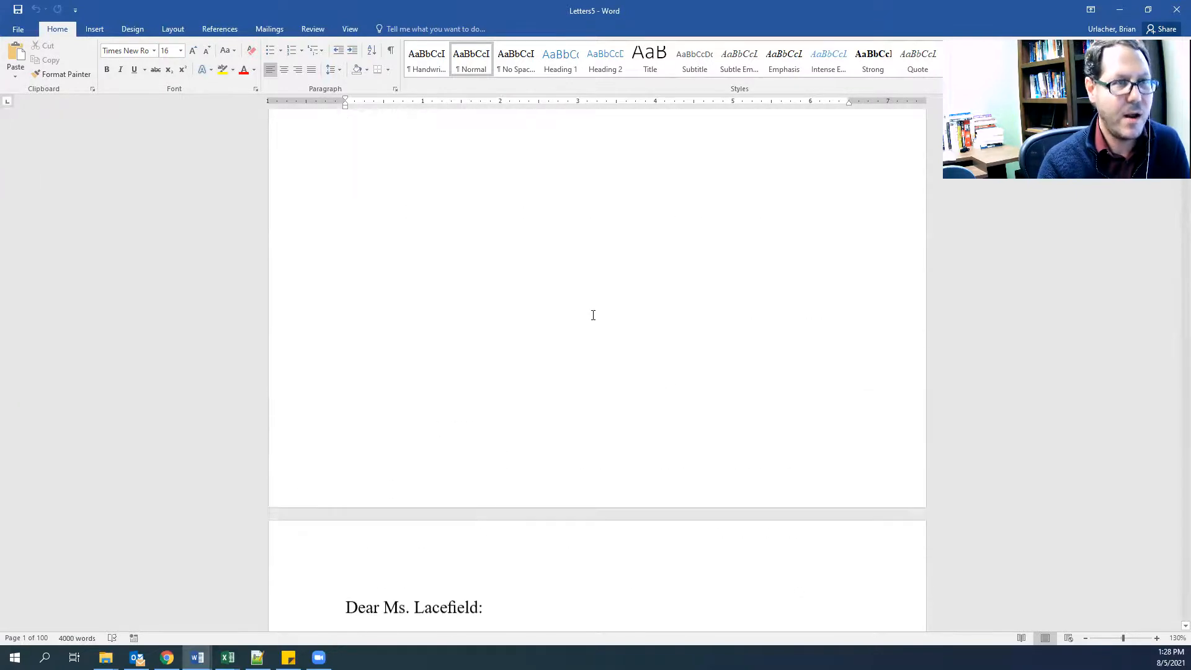
pyautogui.scroll(-15, 593, 315)
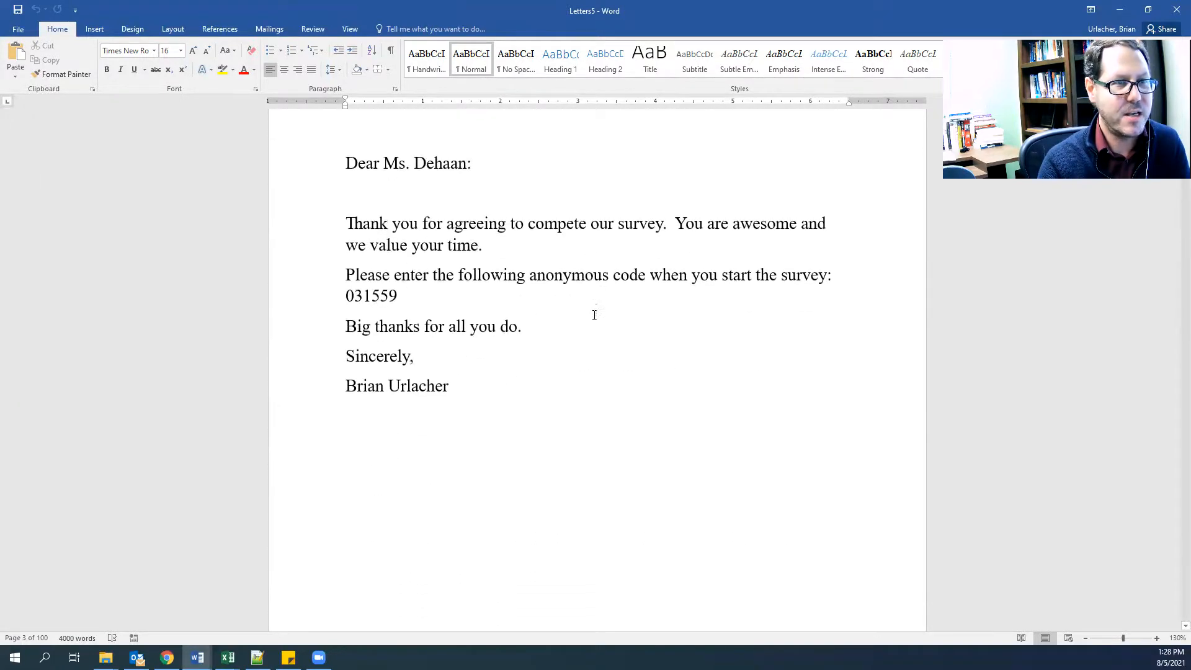
pyautogui.scroll(-3, 596, 311)
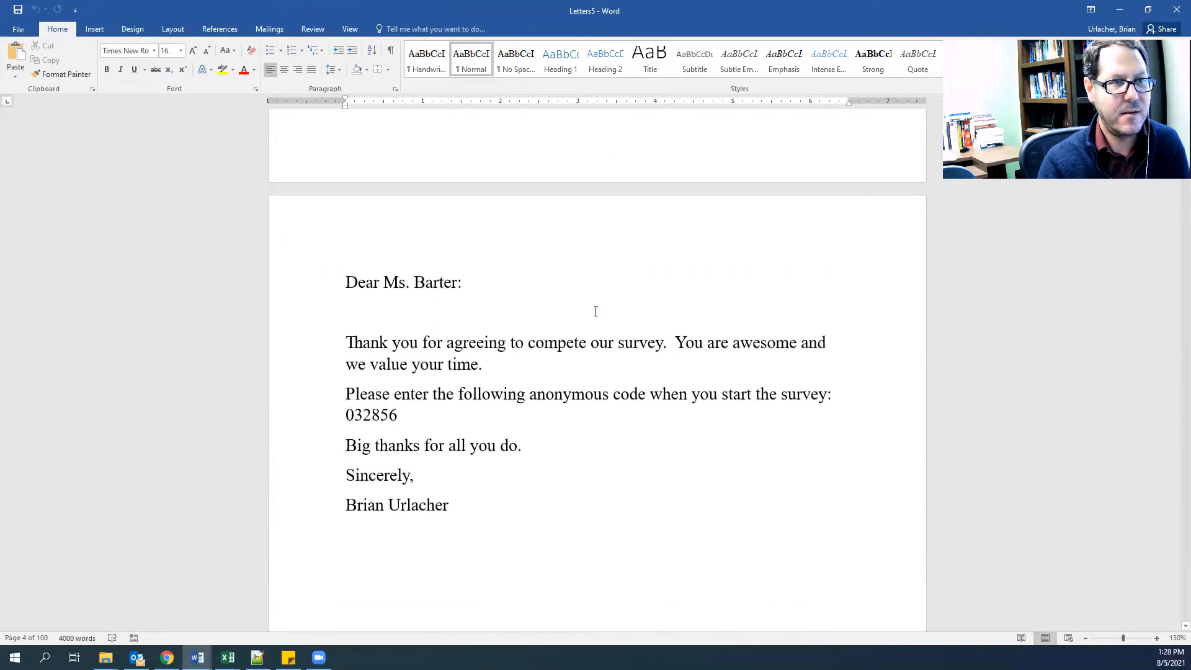